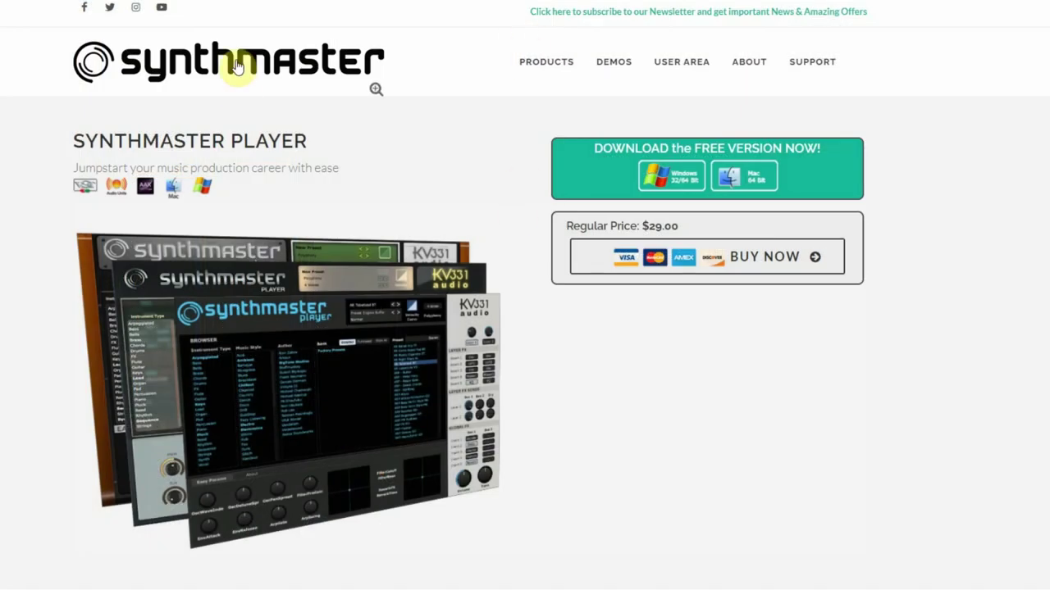
Exclude the AAX plugin from the SynthMaster Player Free installation, accept the license agreement and continue the setup.
mouse_move(558, 70)
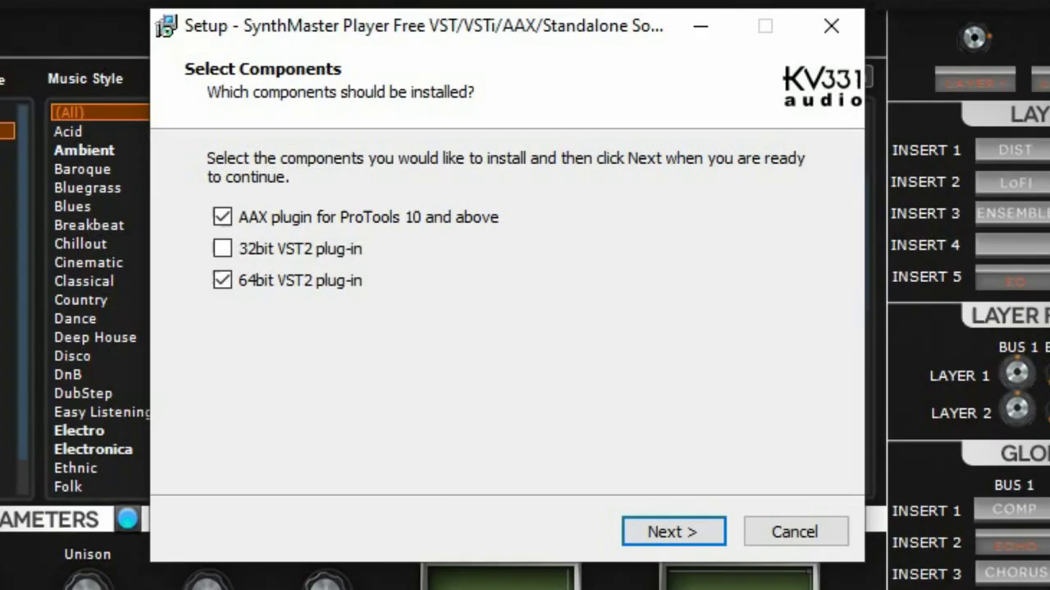
click(222, 215)
click(662, 531)
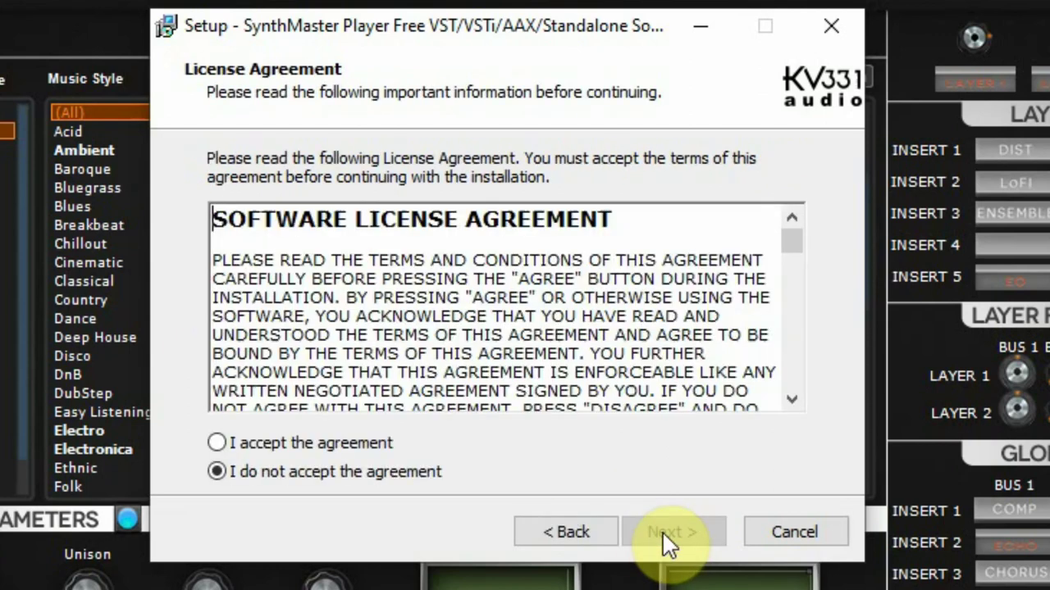
click(332, 443)
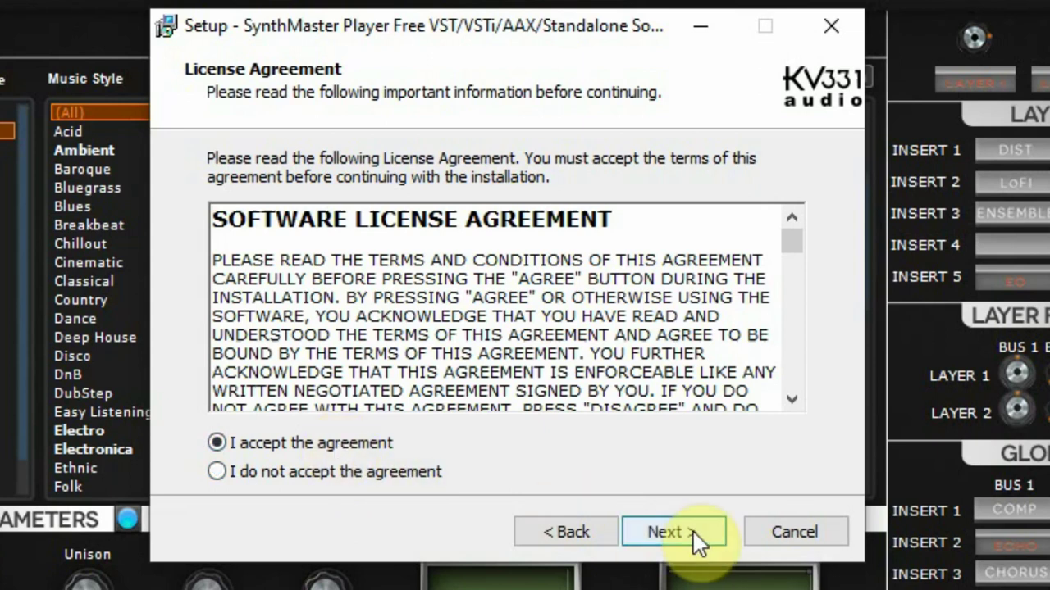
click(692, 531)
click(678, 533)
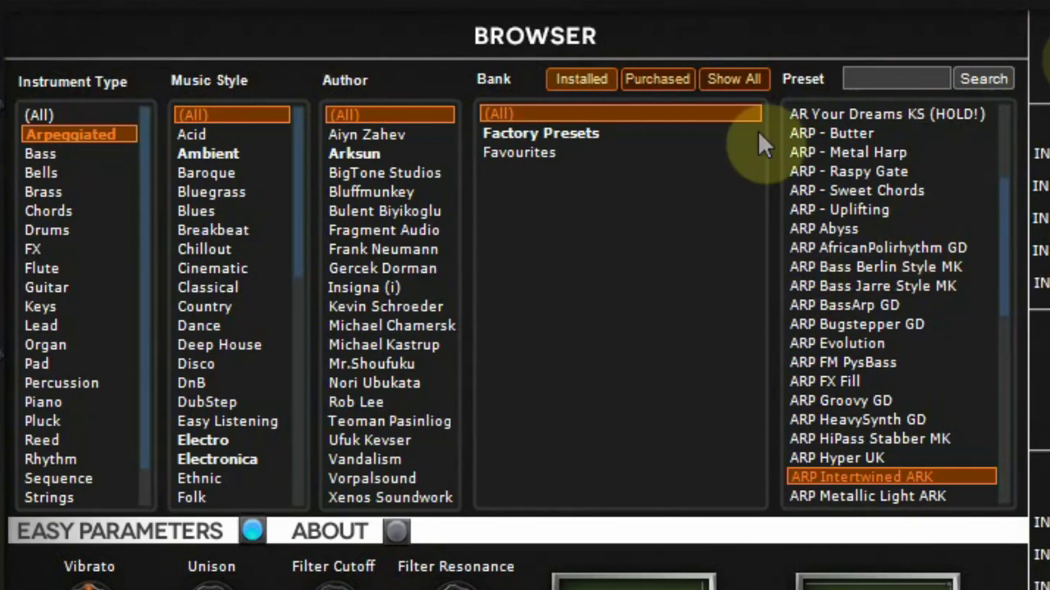
Browse the presets of all instrument types, and limit the preset list to the Bass instrument type.
click(51, 113)
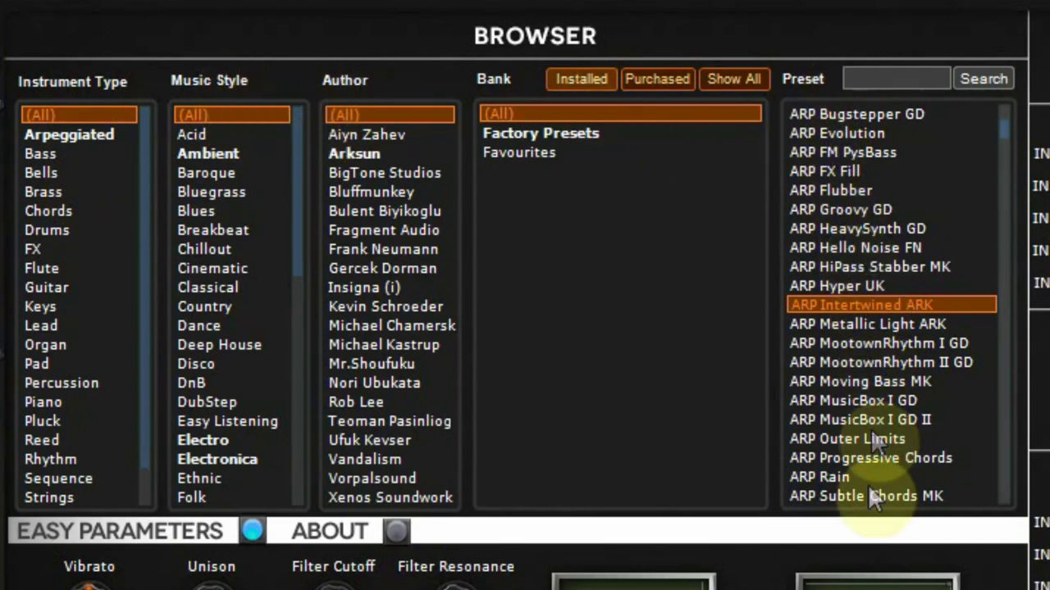
scroll(772, 217, up, 7)
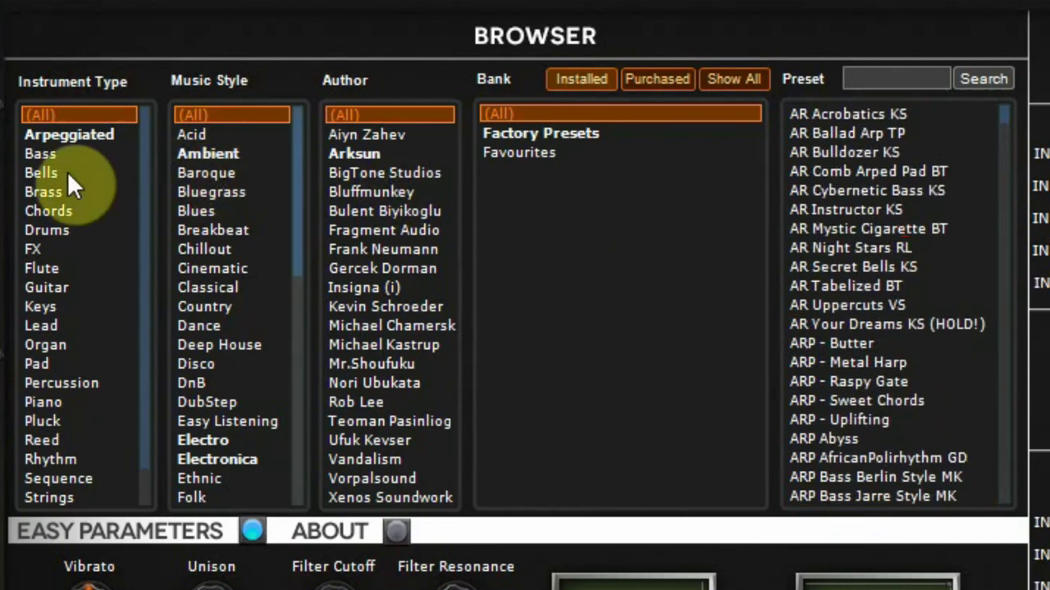
click(28, 154)
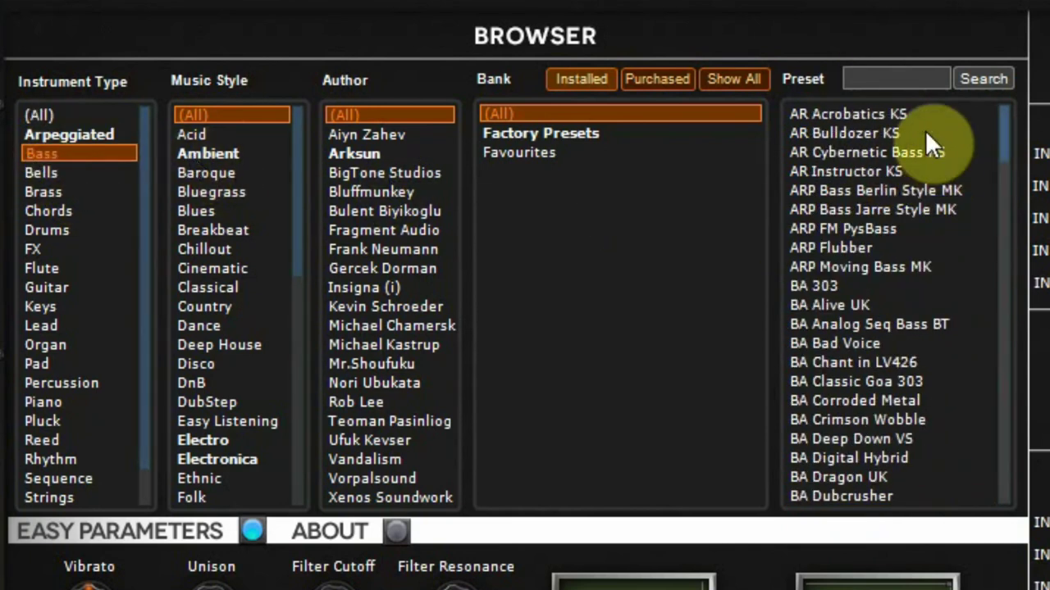
scroll(925, 132, down, 10)
drag(1006, 291, 1003, 95)
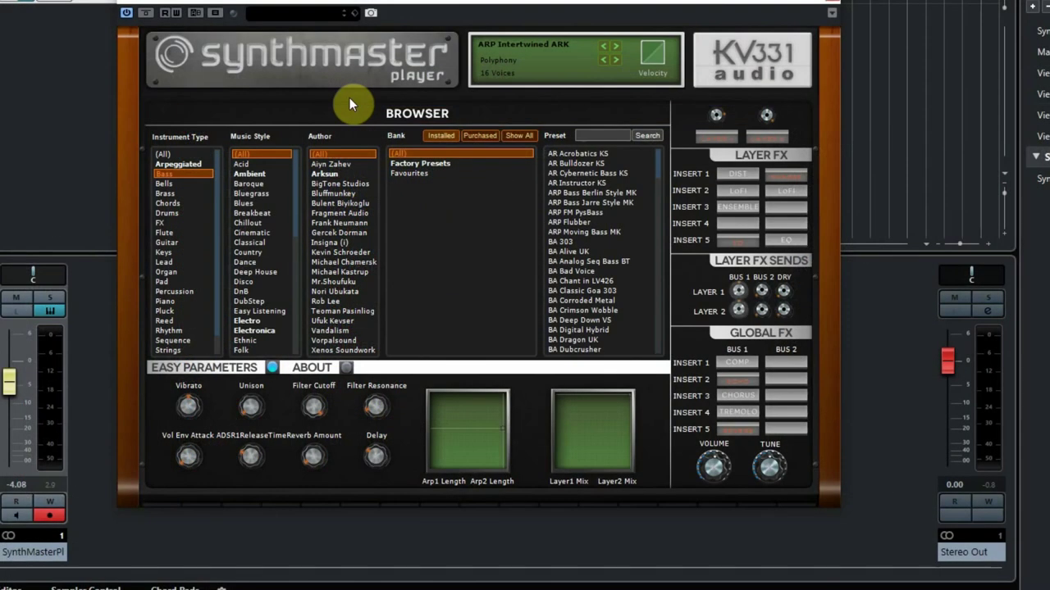
Change the plug-in's global skin to SM-800X-120%.
right_click(378, 96)
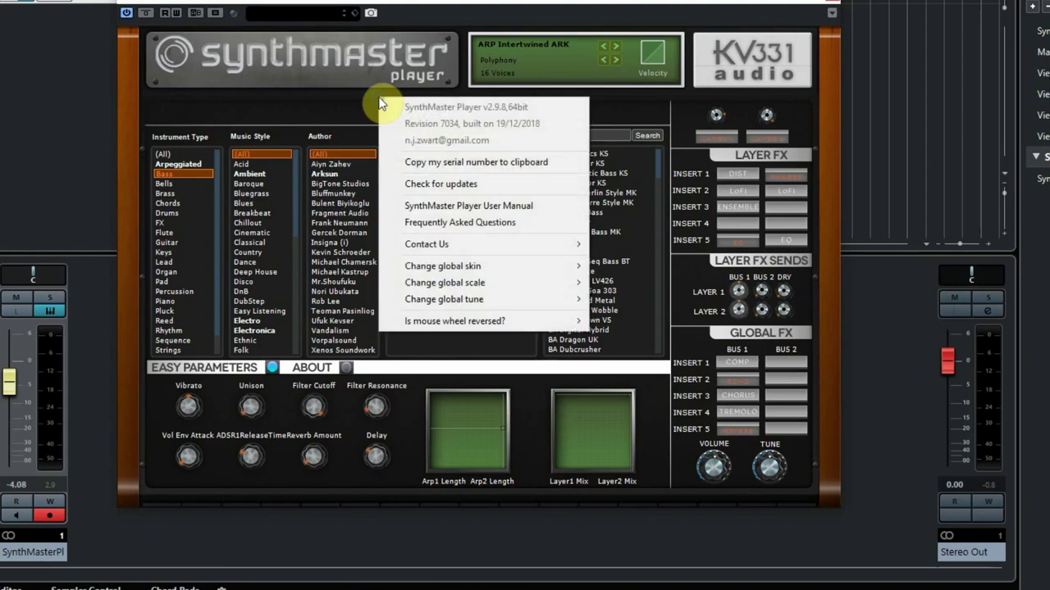
mouse_move(468, 266)
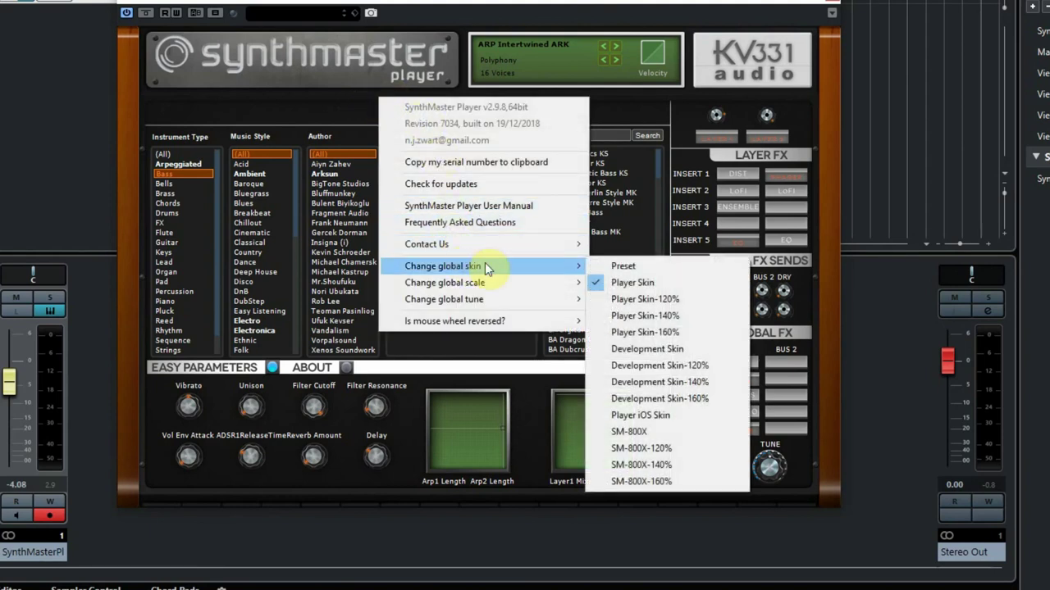
click(643, 450)
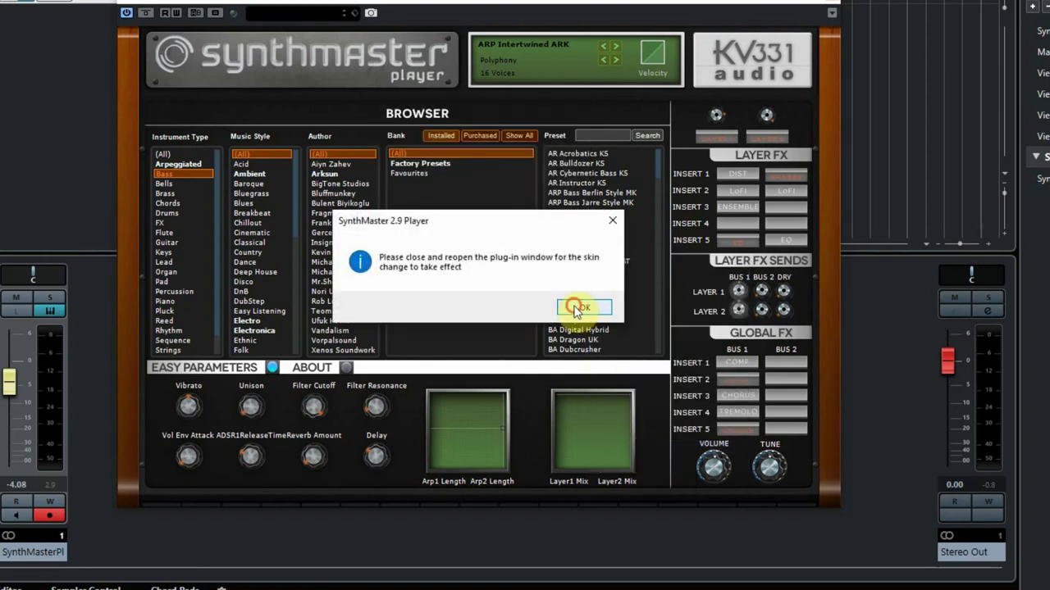
click(630, 308)
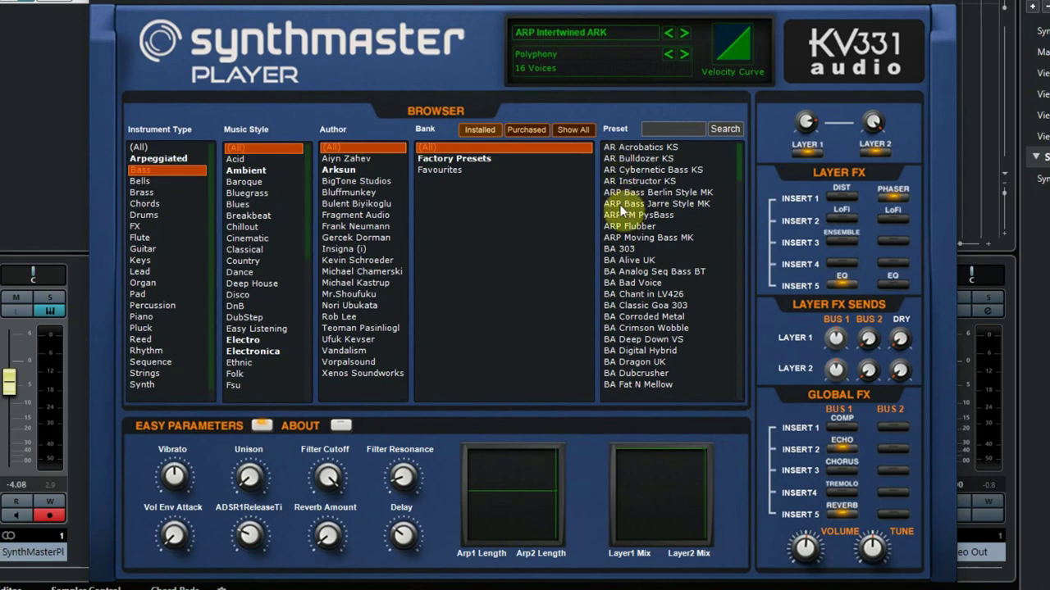
Set the Arp1/Arp2 Length pad near its upper-right corner and the Layer1/Layer2 Mix pad about a third across at mid height.
scroll(632, 291, down, 3)
scroll(633, 294, down, 12)
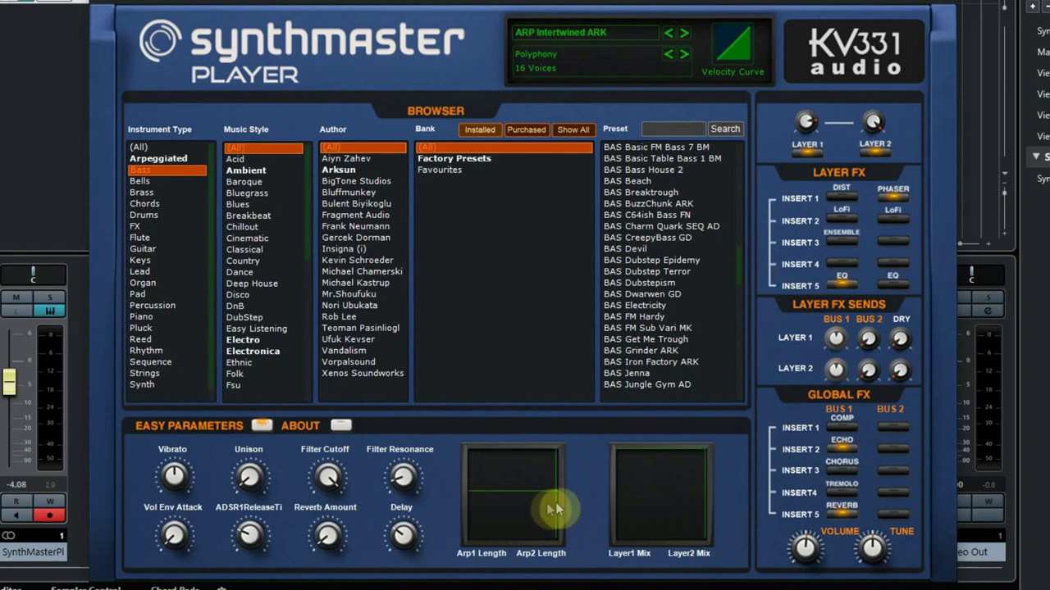
mouse_move(553, 492)
mouse_down()
mouse_move(523, 500)
mouse_move(494, 469)
mouse_move(527, 509)
mouse_move(534, 498)
mouse_up()
drag(637, 503, 671, 497)
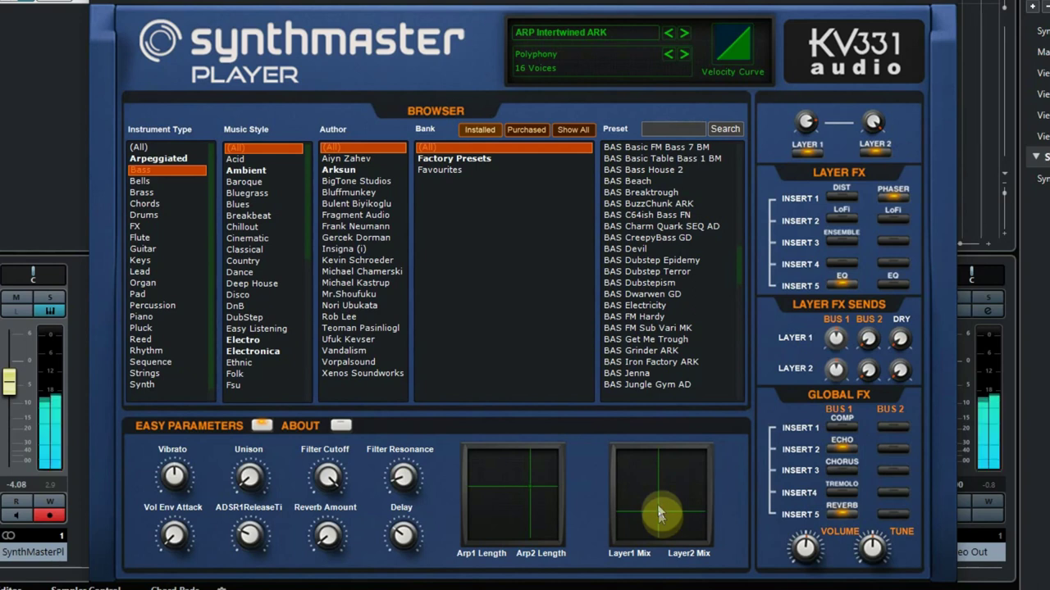
drag(526, 486, 553, 453)
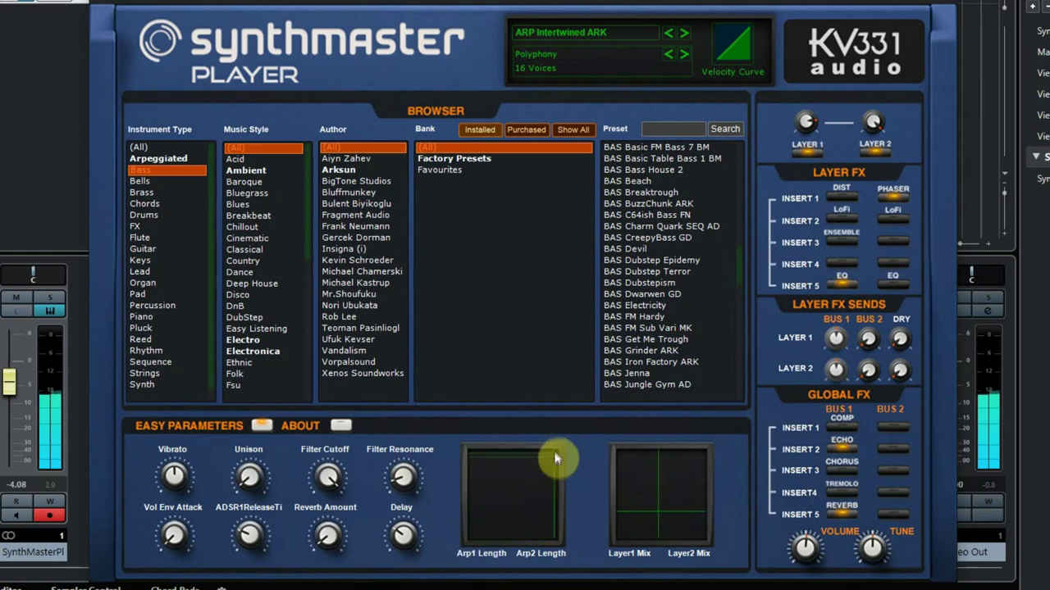
drag(653, 512, 615, 460)
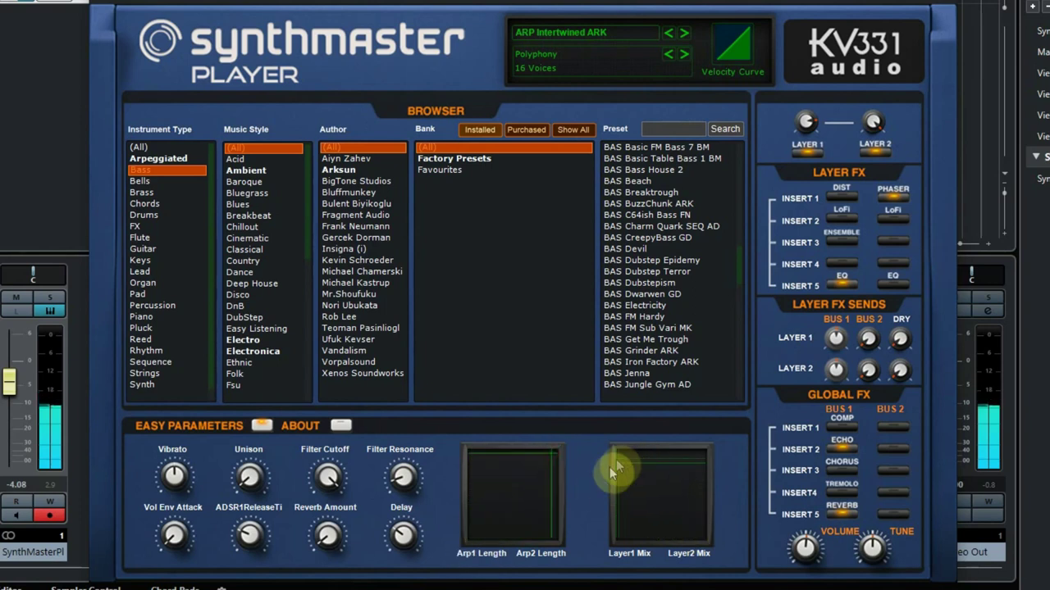
drag(685, 515, 642, 495)
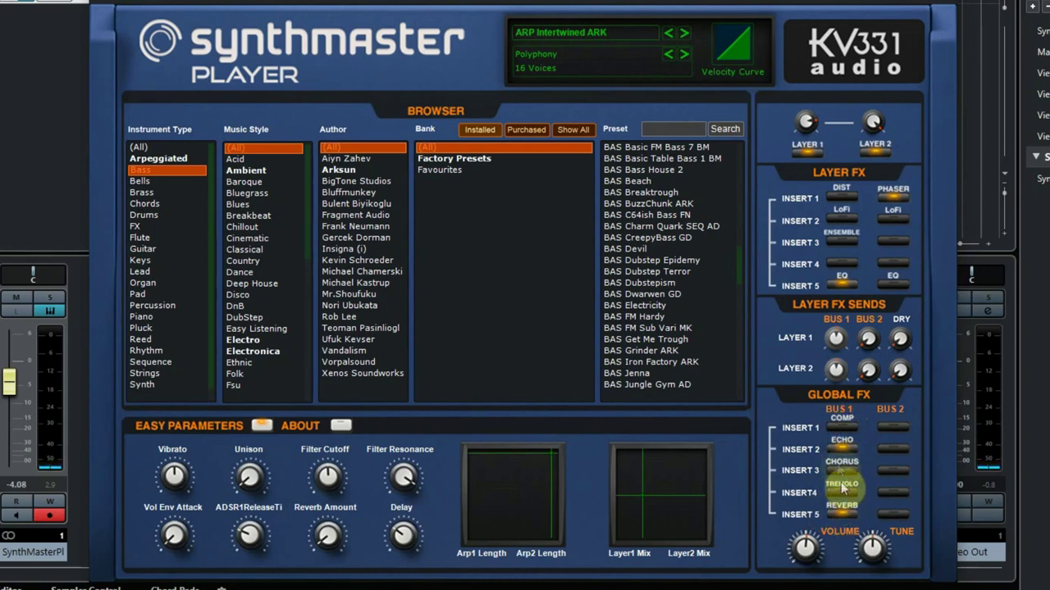
Swap the Echo and Reverb effects between Insert 2 and Insert 5 on Bus 1 of the global FX.
click(842, 449)
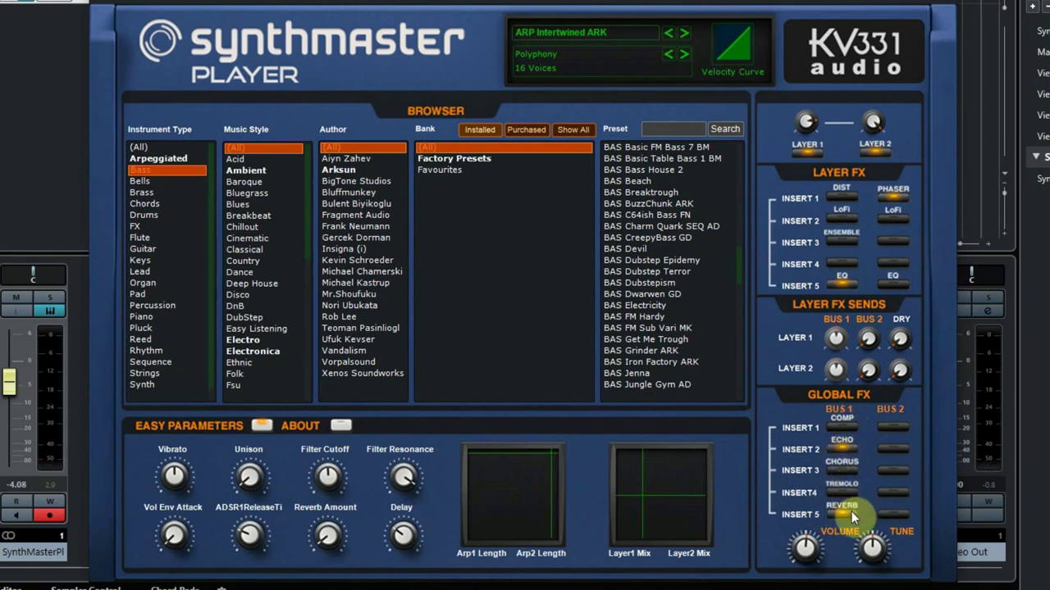
drag(836, 465, 841, 448)
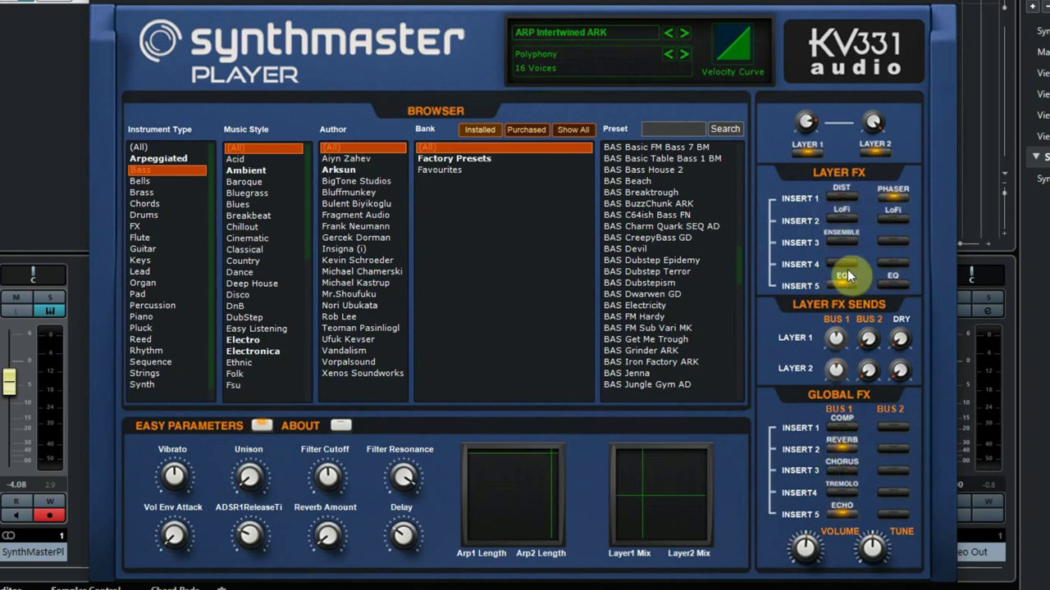
Load the AR Acrobatics KS preset and examine its polyphony voice options and velocity curve.
click(683, 32)
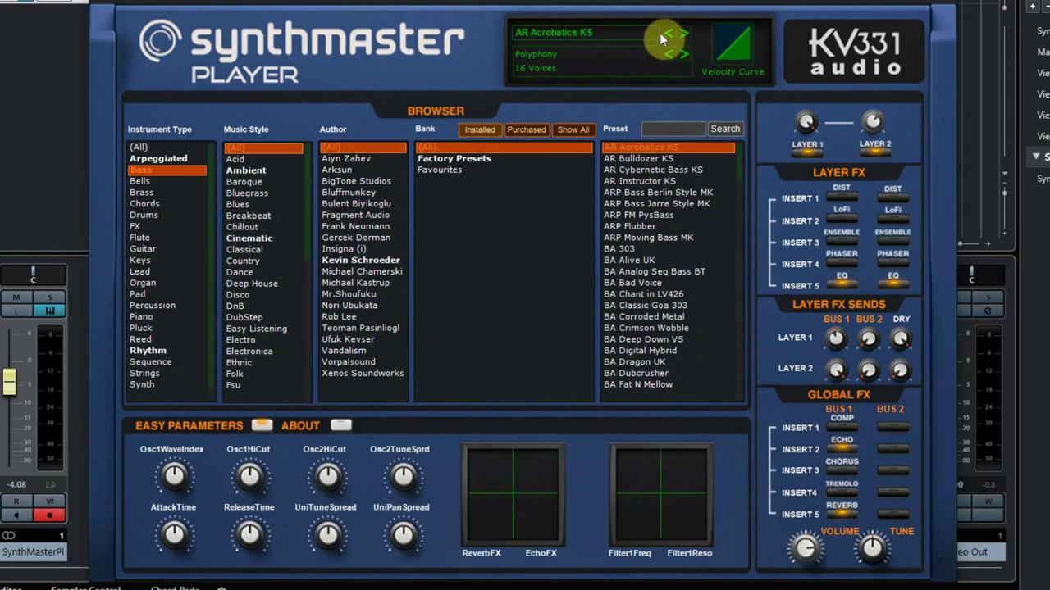
click(623, 72)
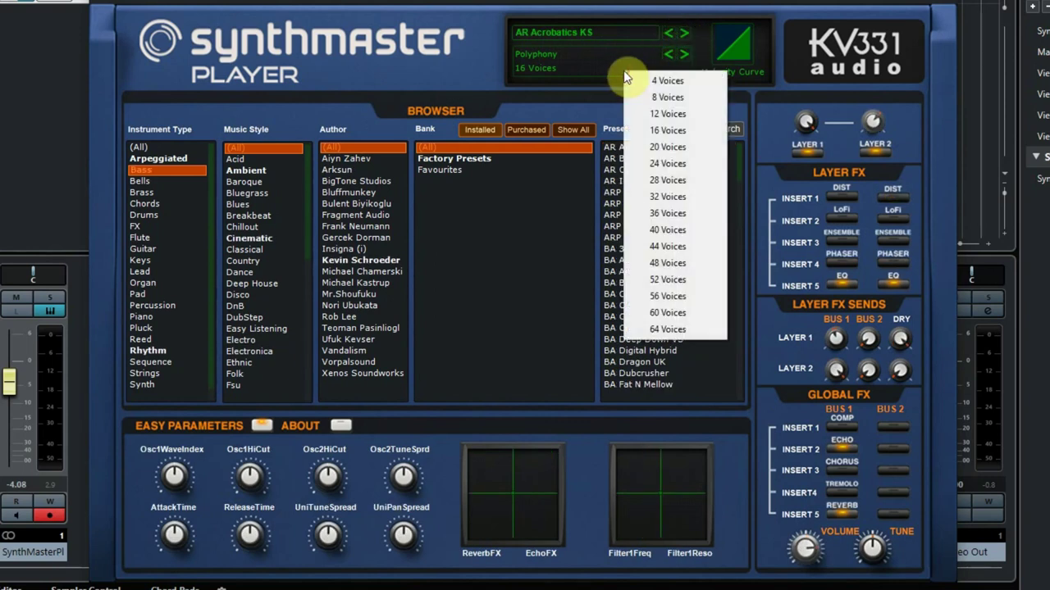
click(732, 38)
drag(732, 38, 741, 54)
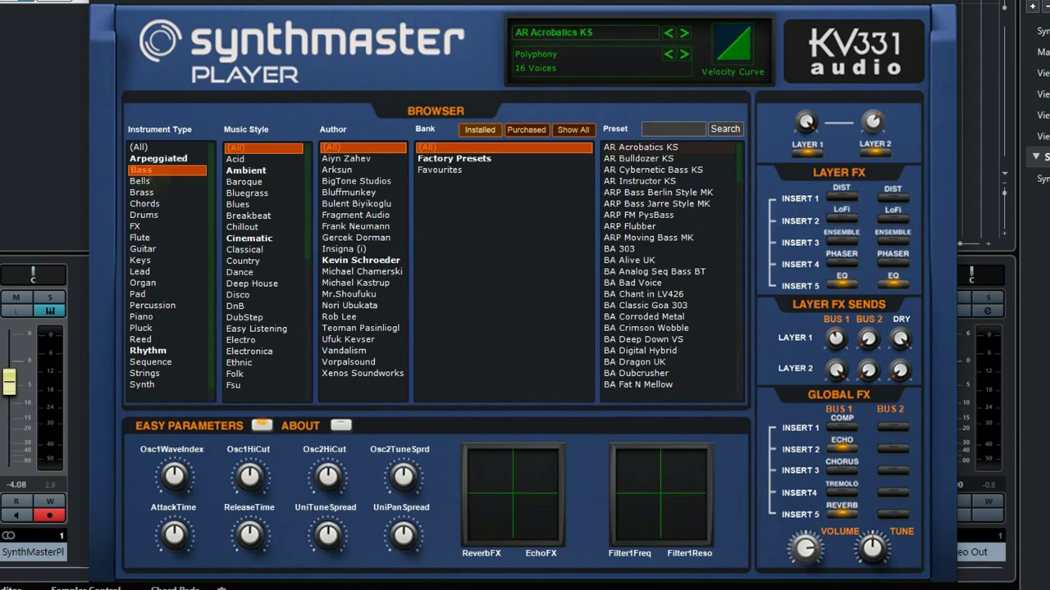
Audition the bass presets BA 303, BA Alive UK, BA Analog Seq Bass BT and BA Bad Voice in turn.
click(623, 249)
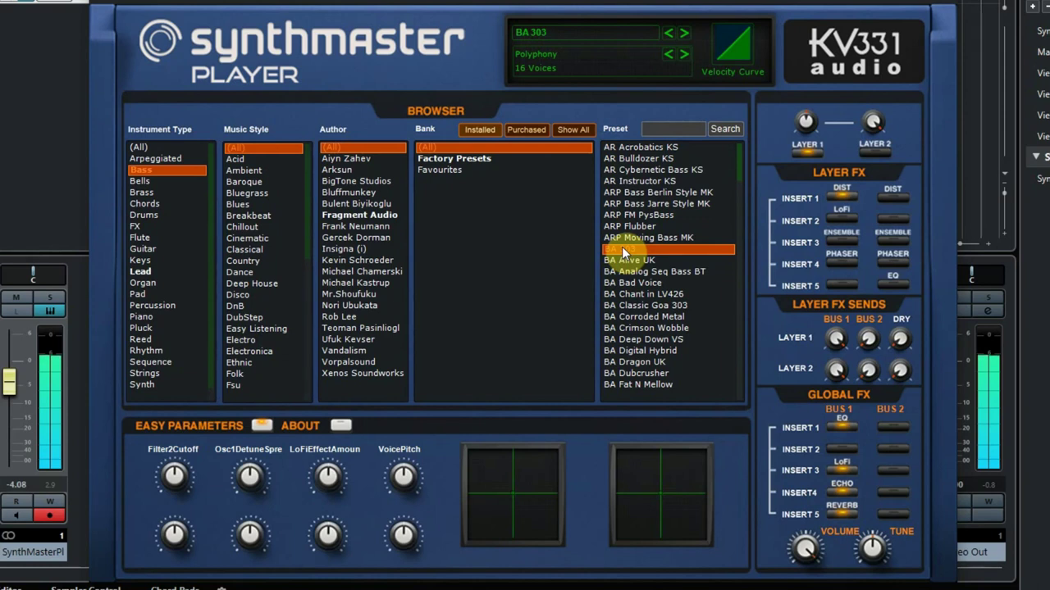
click(686, 33)
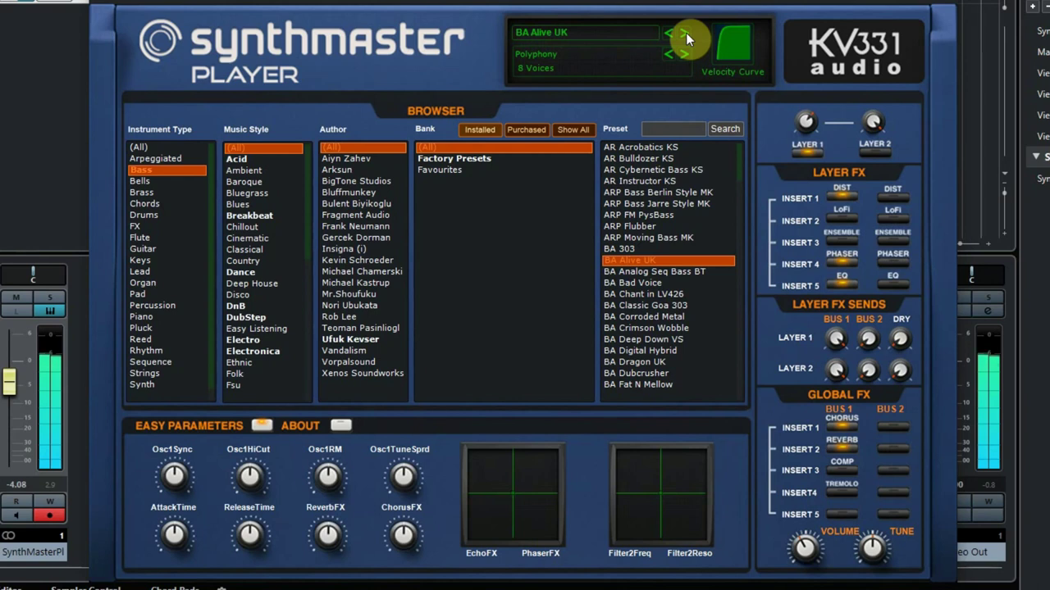
click(692, 273)
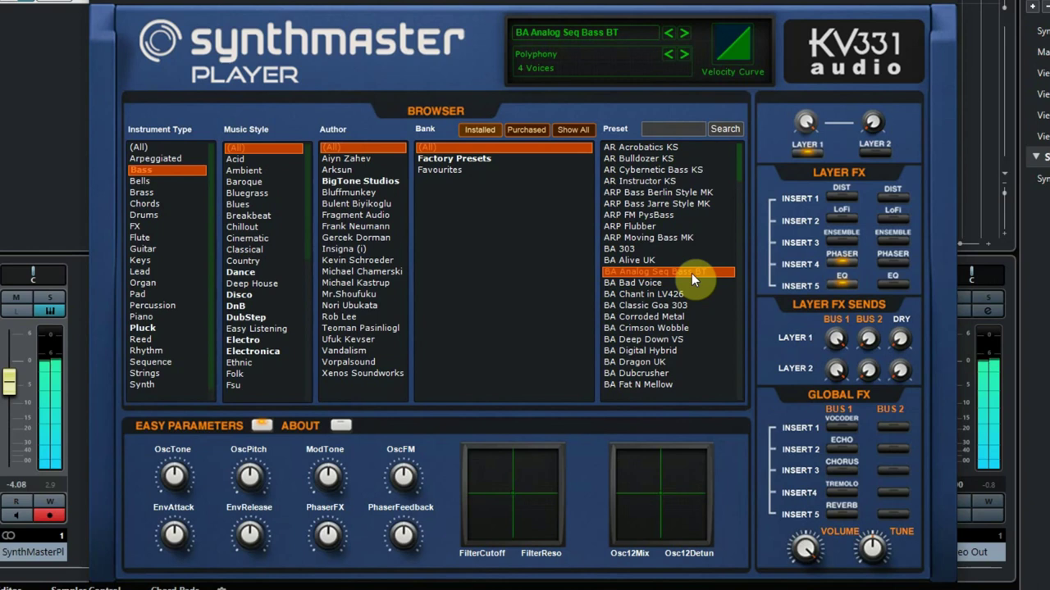
click(640, 282)
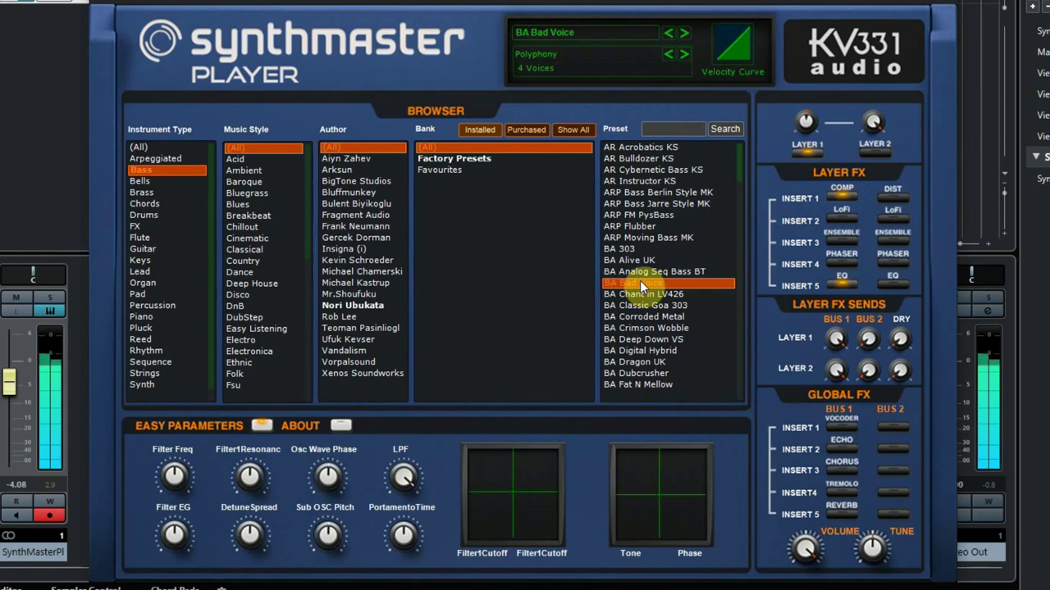
Filter the presets to Bells and audition them in list order from AR Secret Bells KS through BL Celeste MK.
click(136, 181)
click(630, 149)
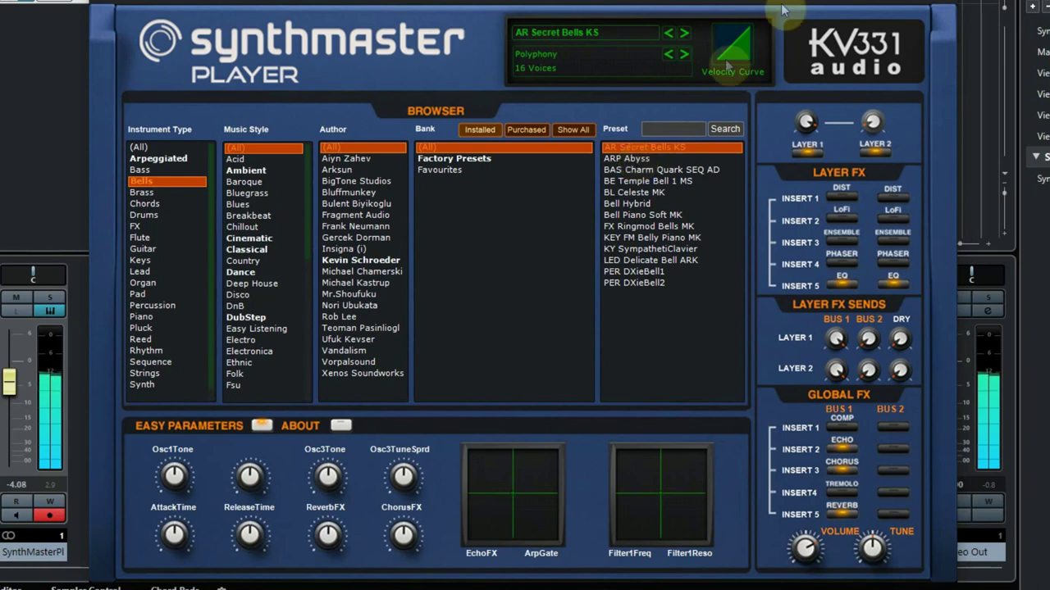
click(686, 33)
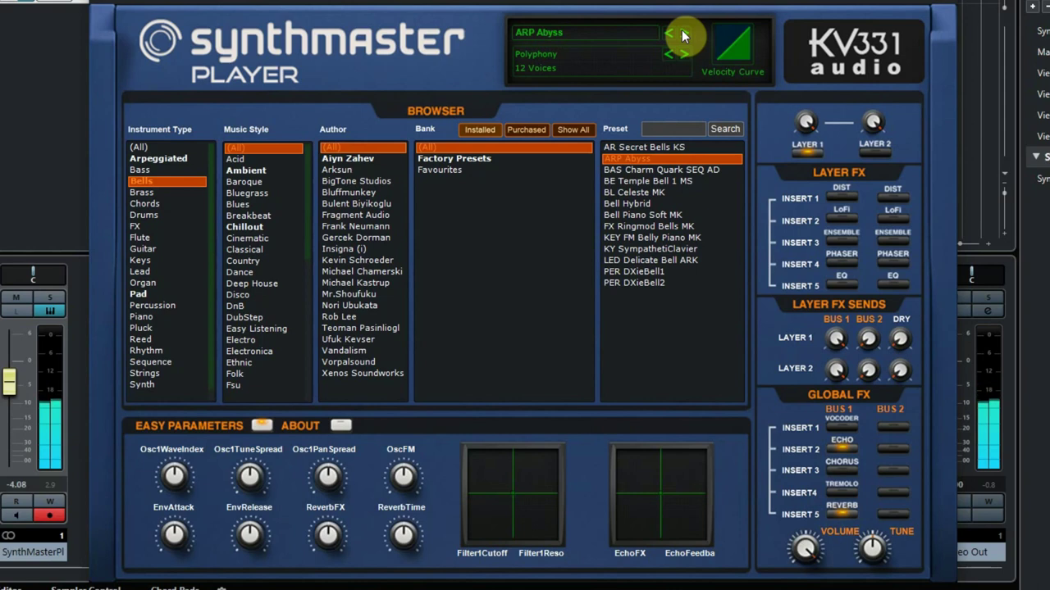
click(682, 33)
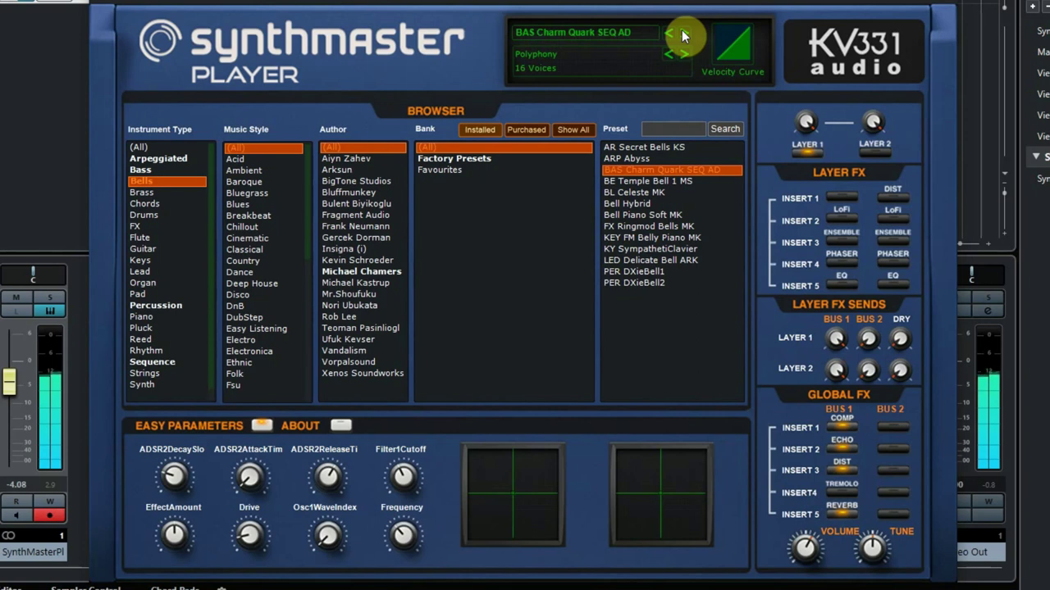
click(681, 30)
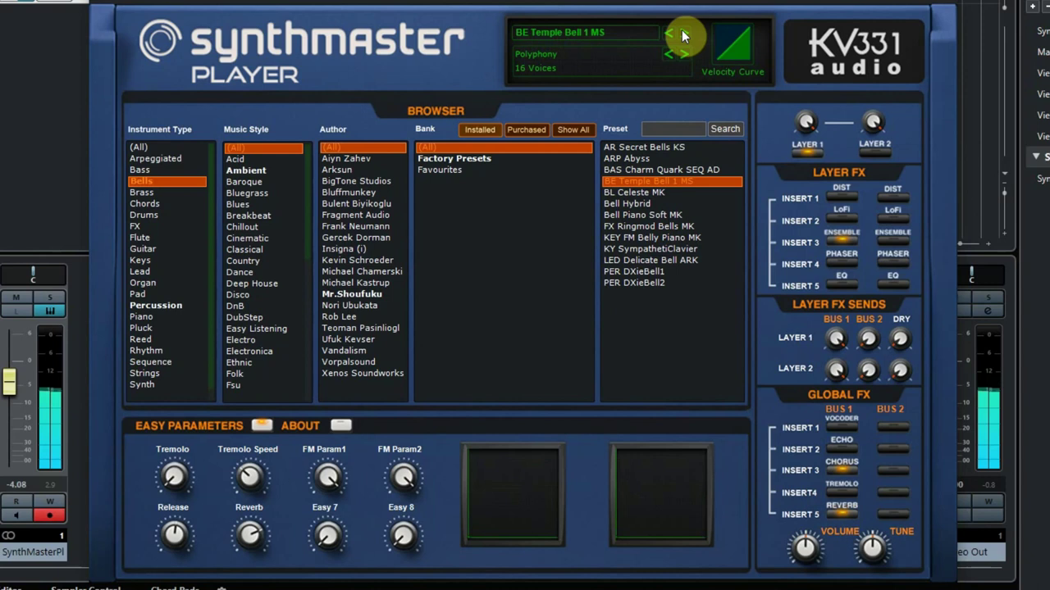
click(686, 32)
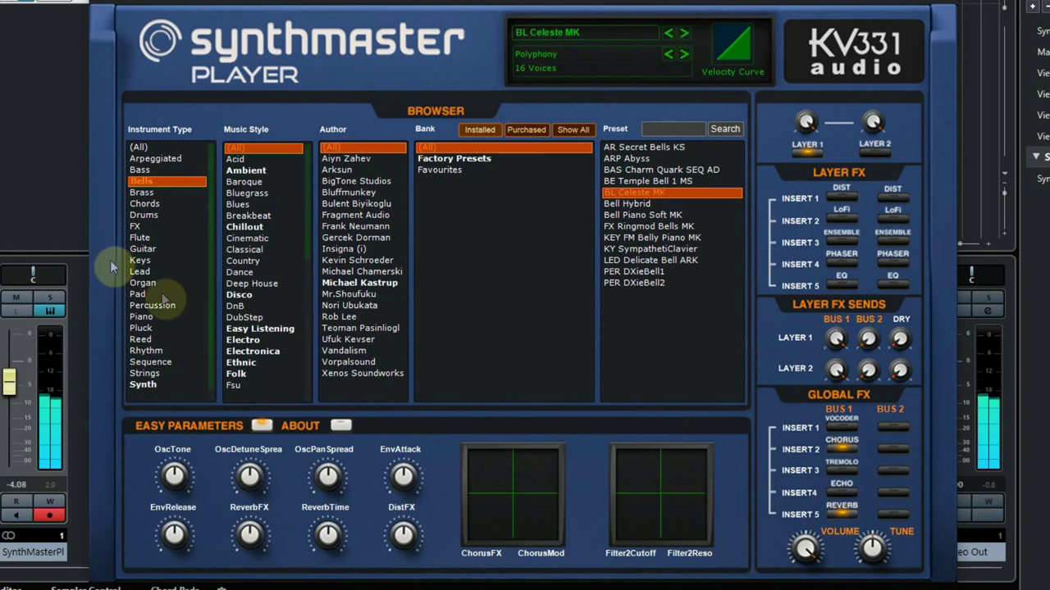
Filter the presets to Drums and audition them in list order from ARP Groovy GD through ARP MusicBox I GD.
click(144, 216)
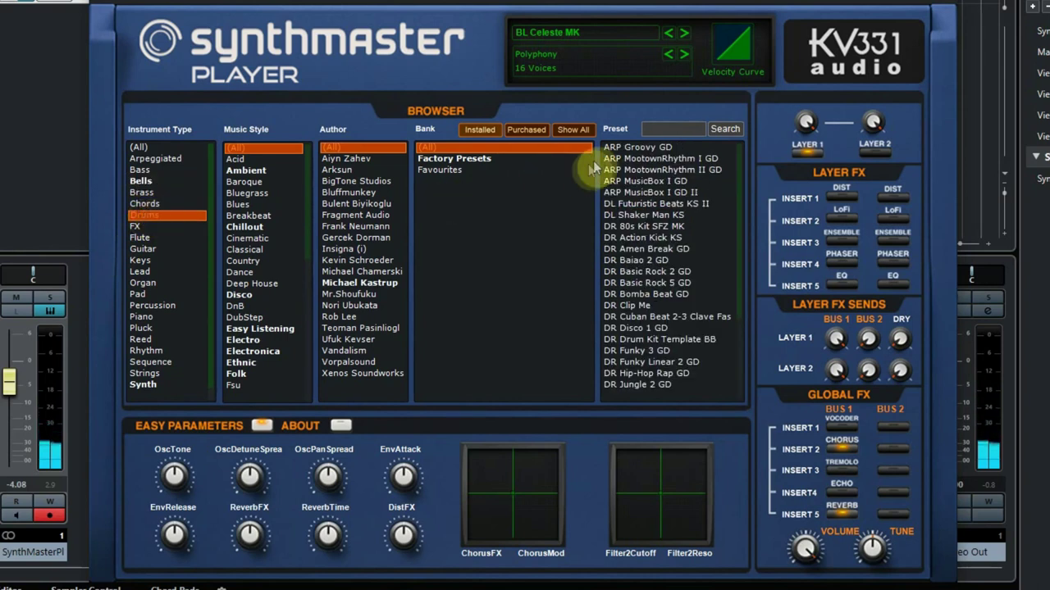
click(620, 149)
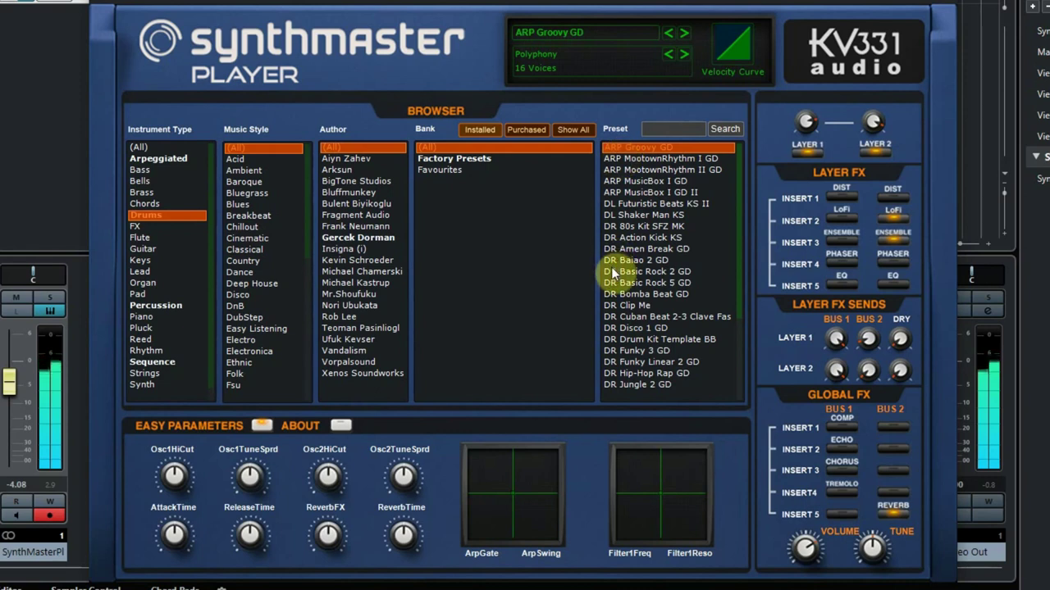
click(684, 32)
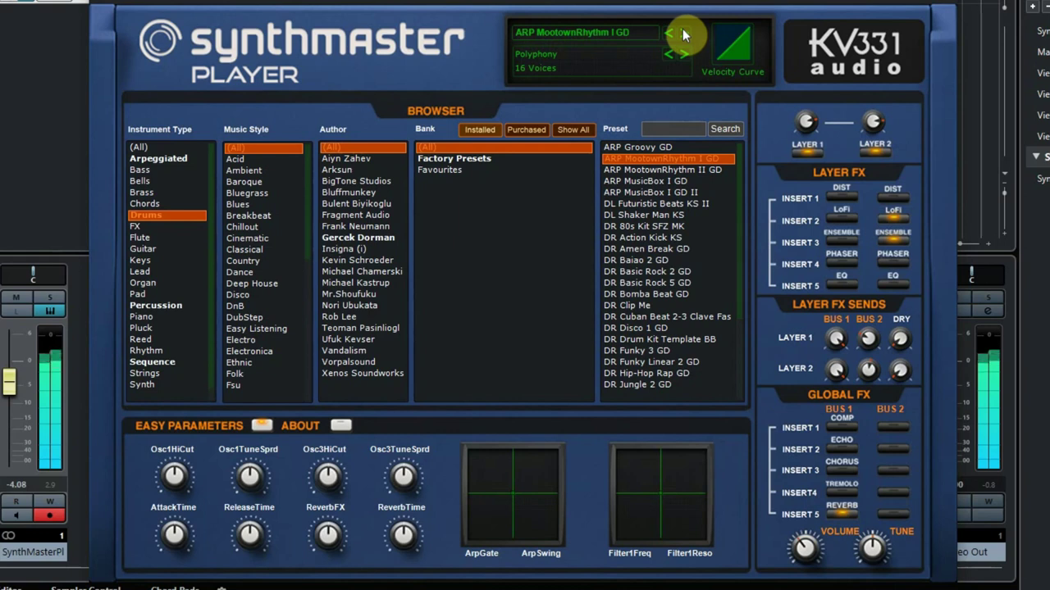
click(683, 33)
click(683, 33)
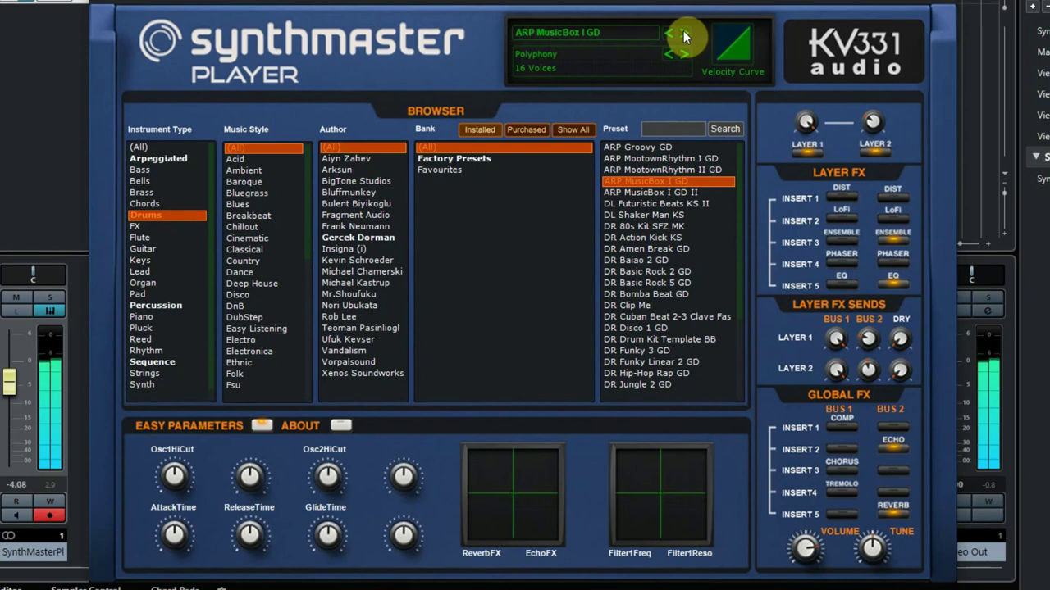
Audition the next drum presets in list order from ARP MusicBox I GD II through DR 80s Kit SFZ MK.
click(683, 33)
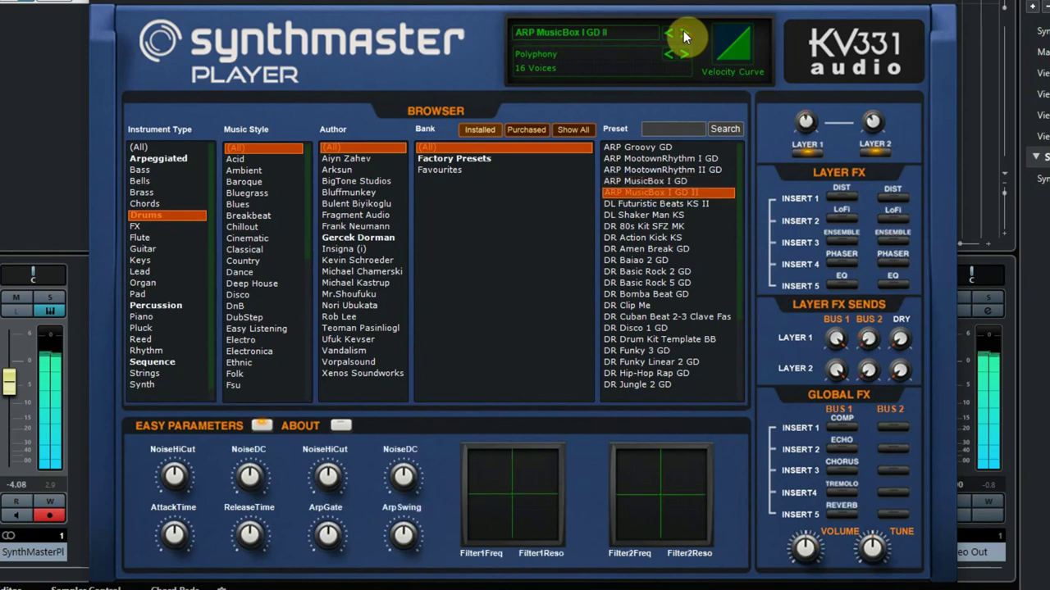
click(683, 32)
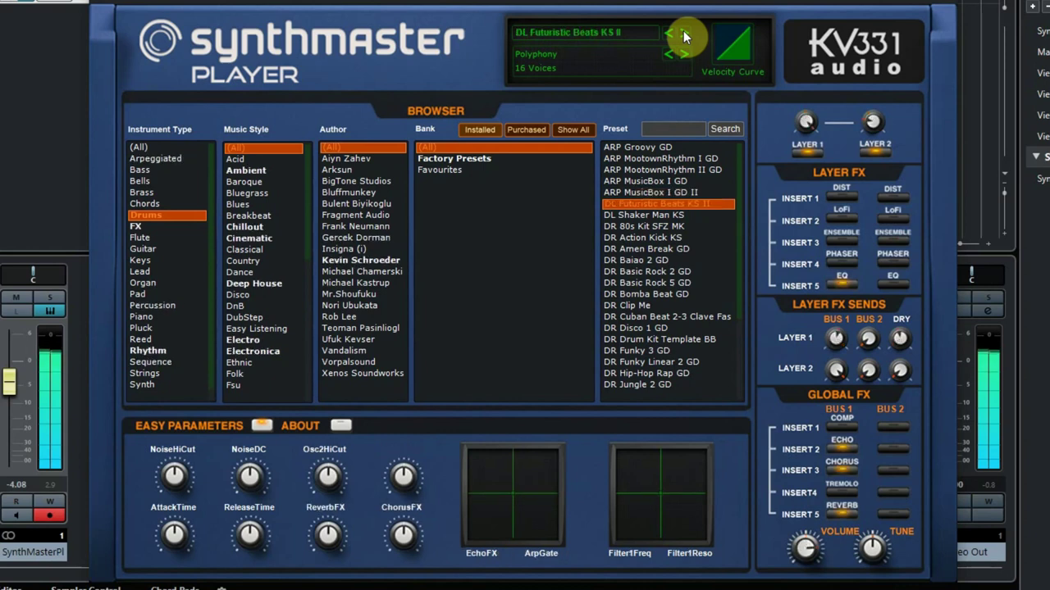
click(686, 35)
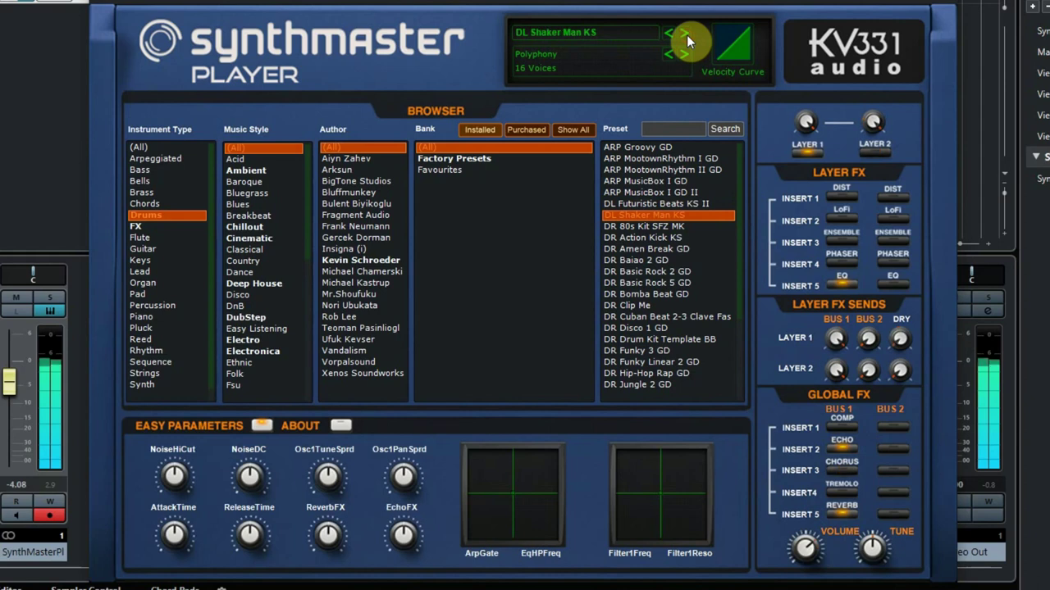
click(686, 34)
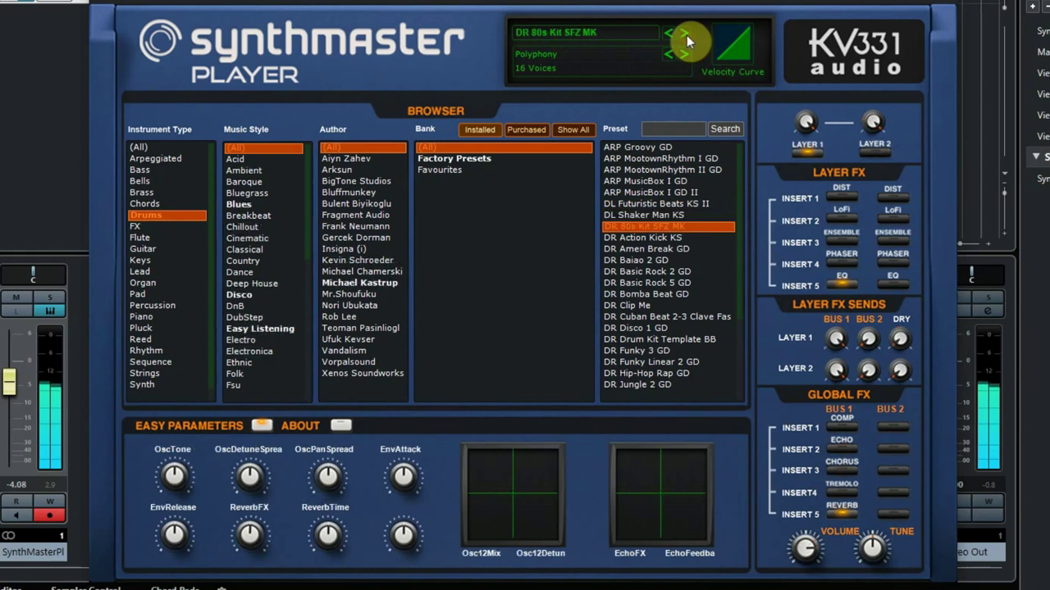
Filter the presets to FX and audition ARP Bugstepper GD, BA Warp Drive and FX Akai Sweep.
click(137, 227)
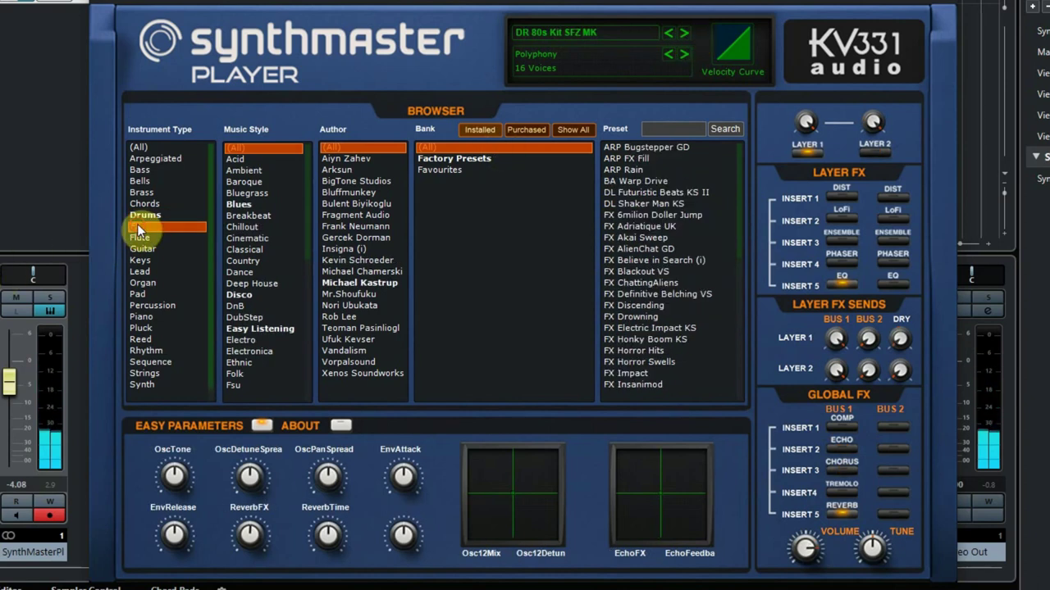
click(634, 150)
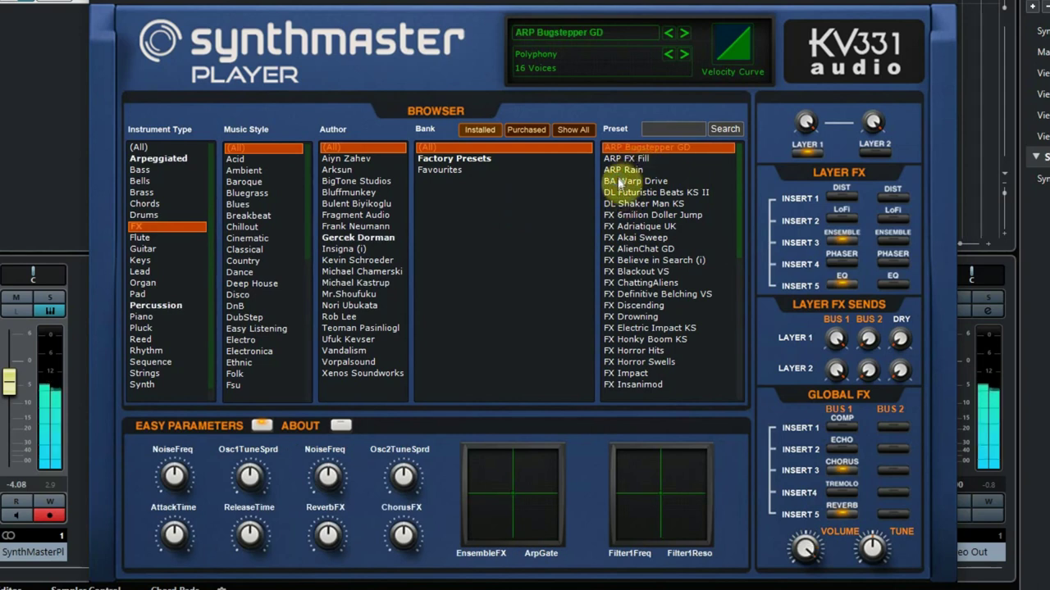
click(618, 181)
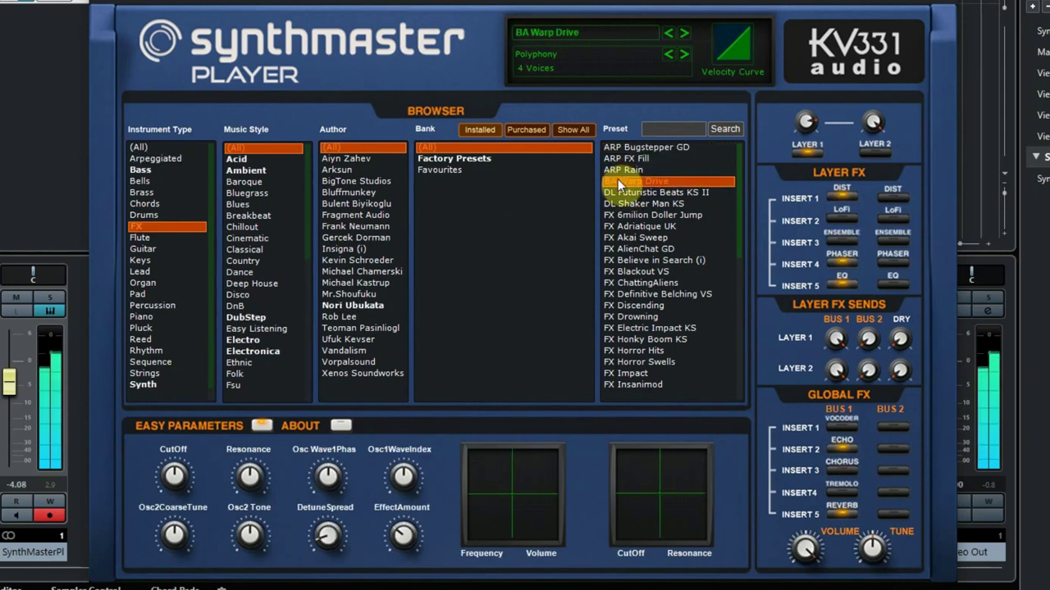
click(629, 237)
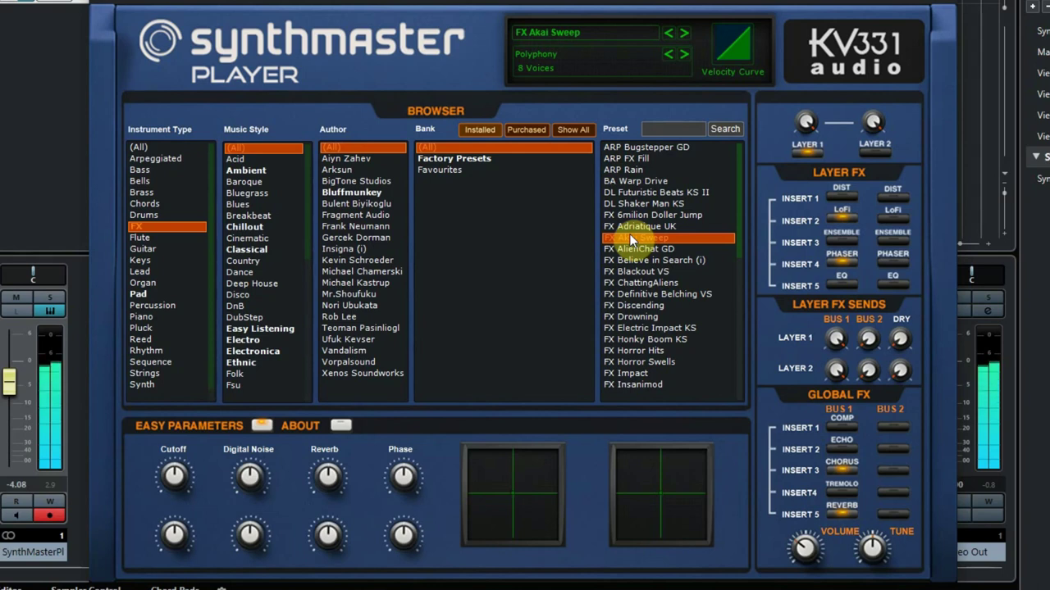
Filter the presets to Lead and audition BA 303 and BRA Little Brass Pickle BM.
click(140, 271)
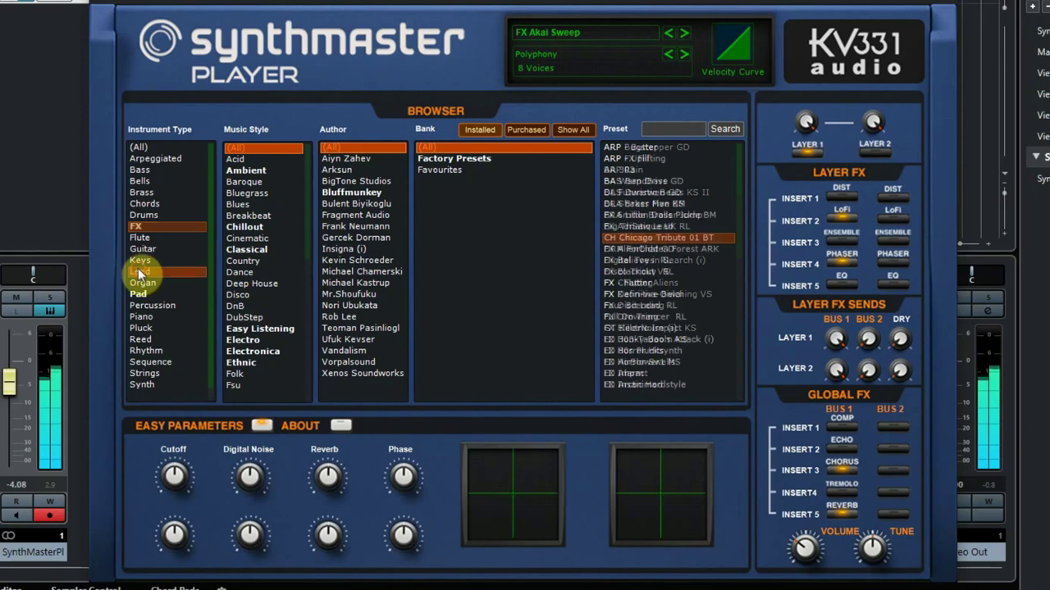
click(625, 180)
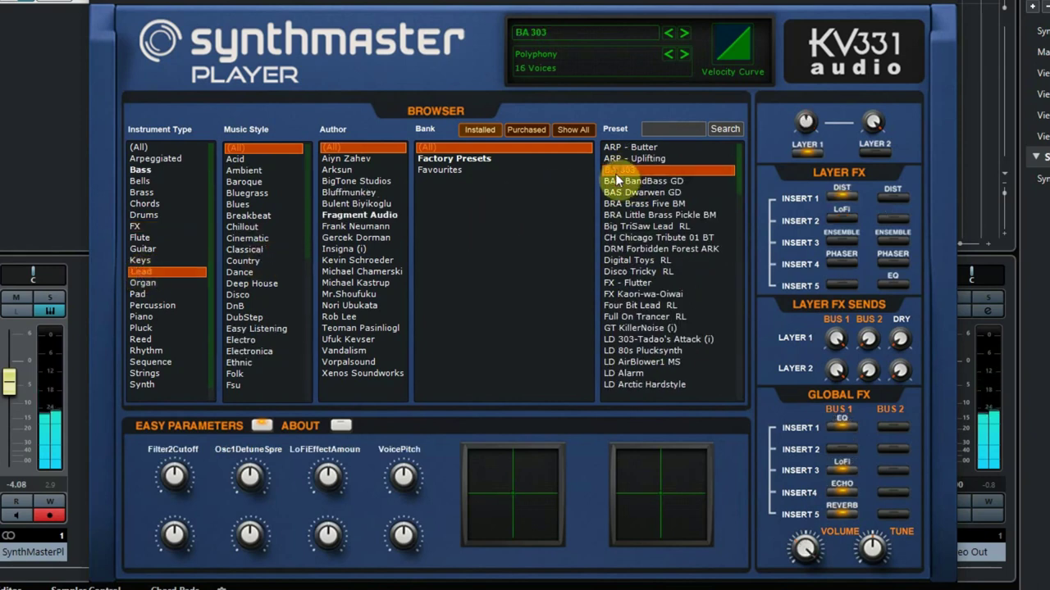
click(624, 216)
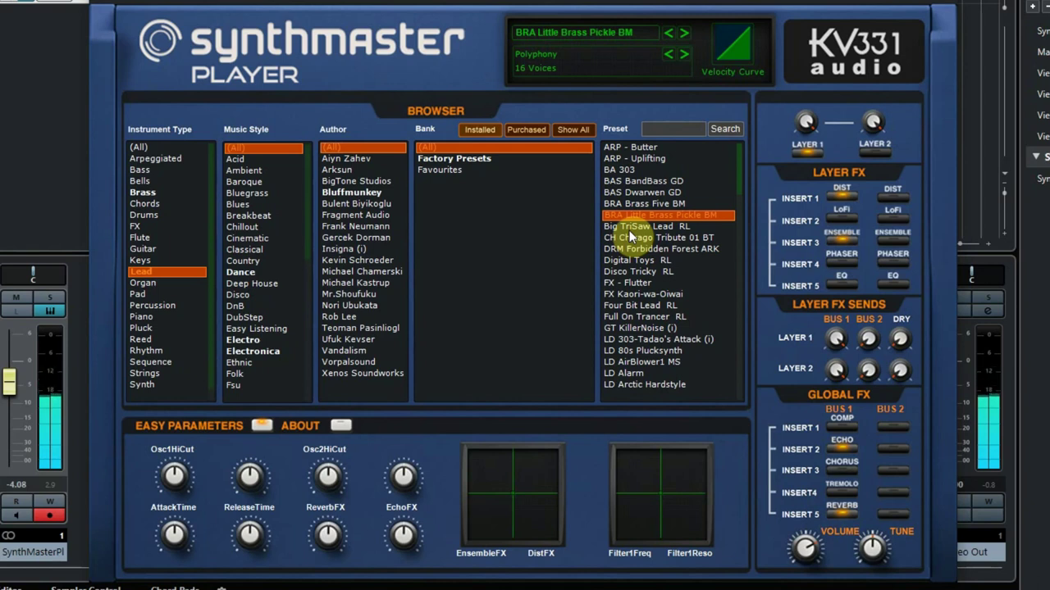
Filter the presets to Organ and audition KEY - 1000 Words and KEY Buzz GD.
click(145, 283)
click(627, 180)
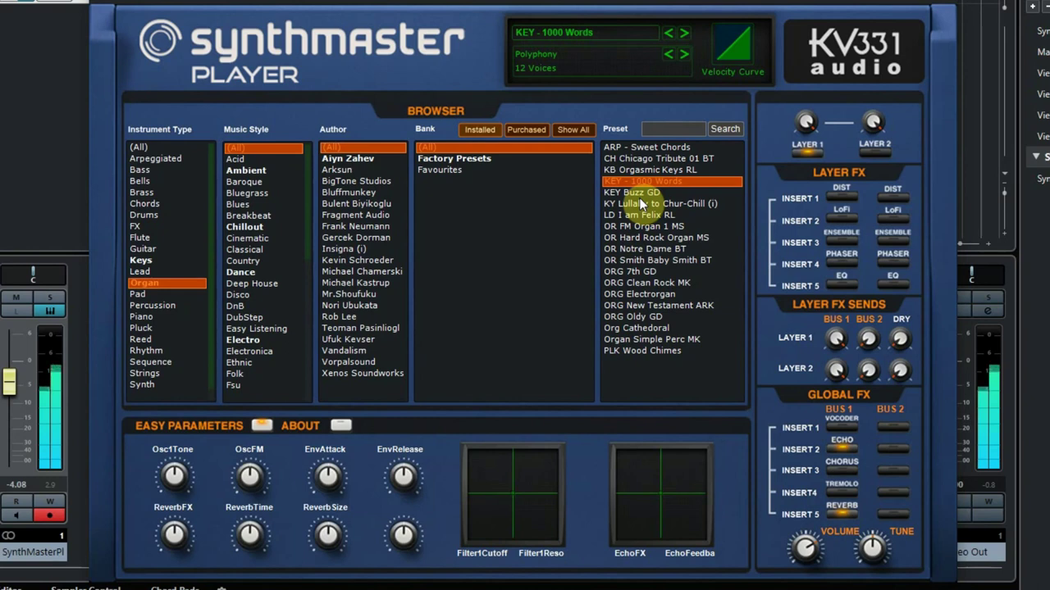
click(684, 35)
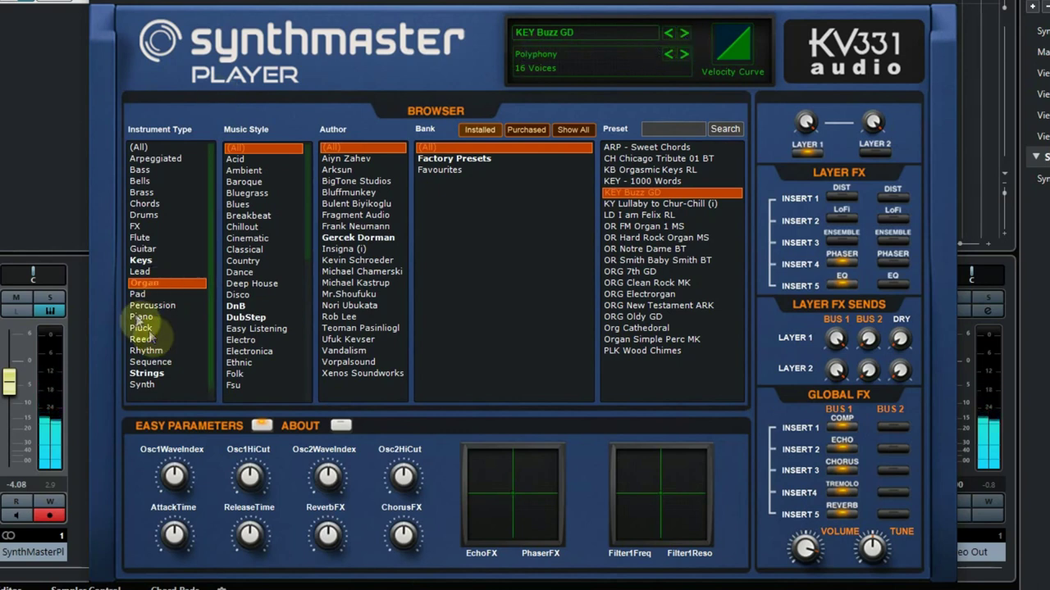
Filter the presets to Pad and audition AR Comb Arped Pad BT, Choir Oberheim MK, PAD - 2013 and PAD - Dreaming.
click(140, 295)
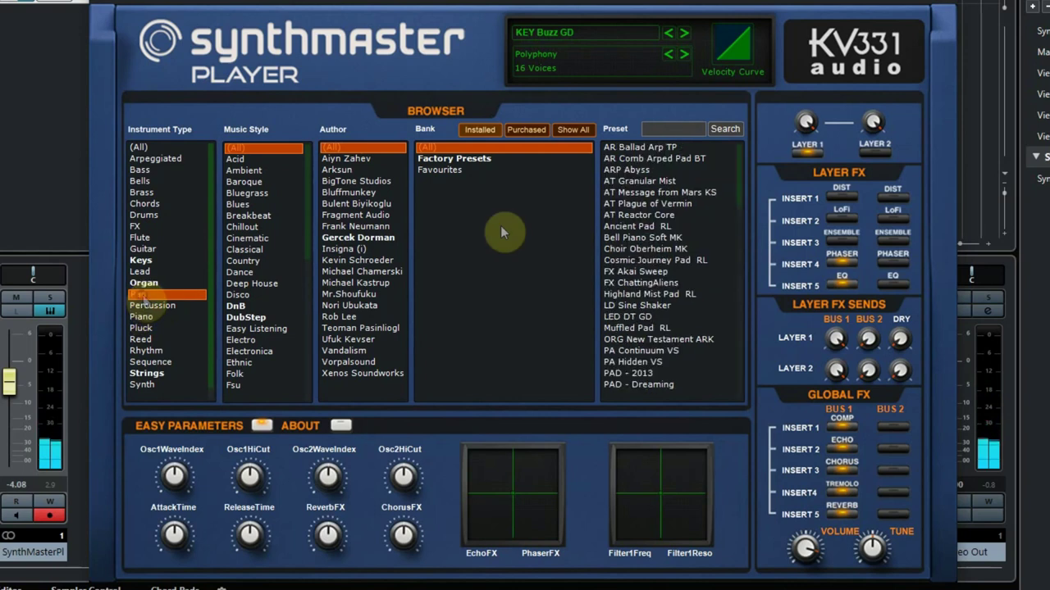
click(660, 158)
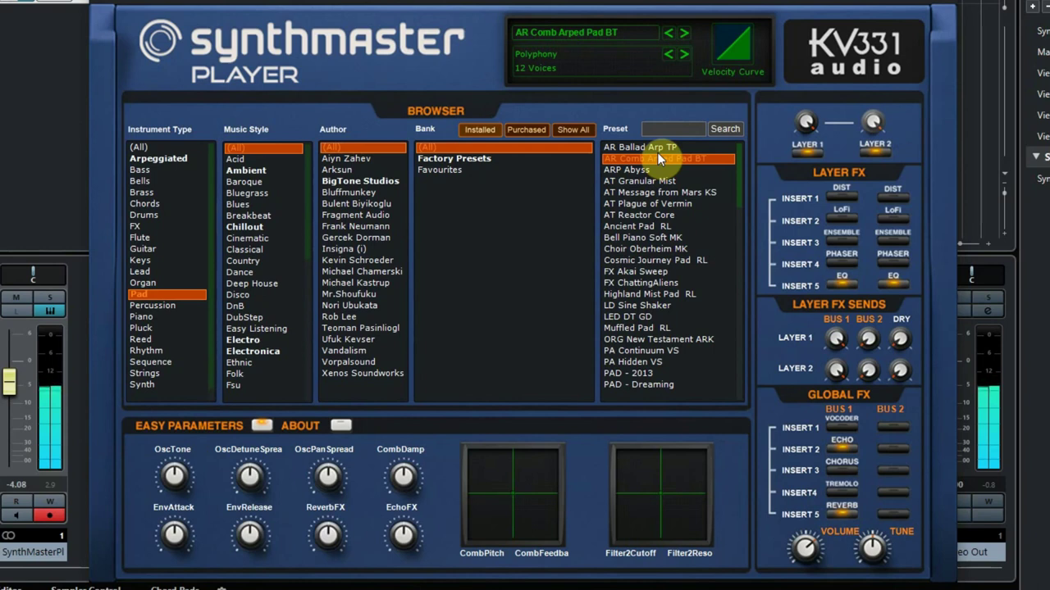
click(642, 250)
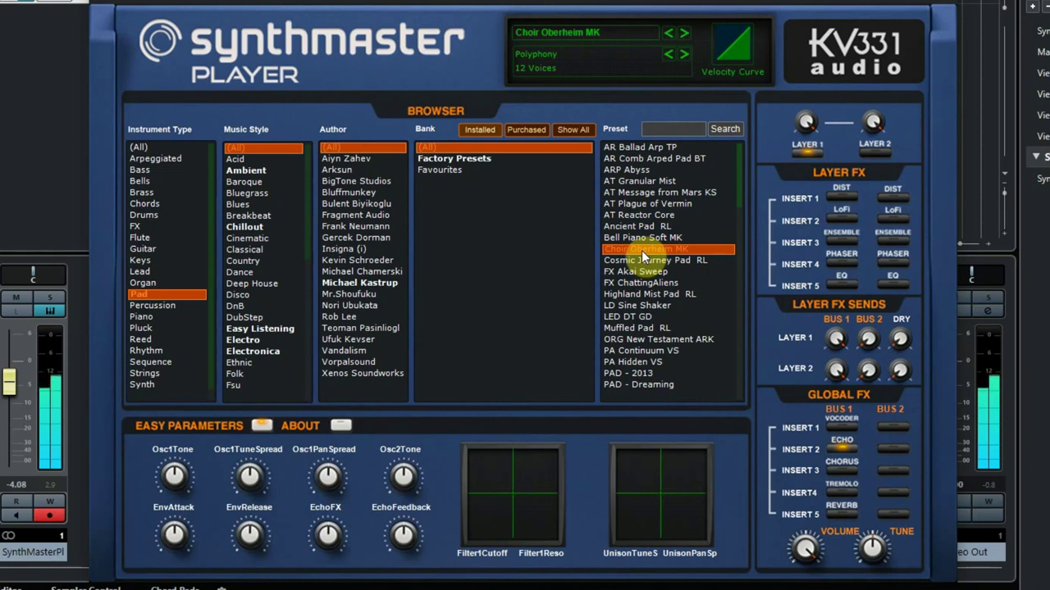
click(640, 373)
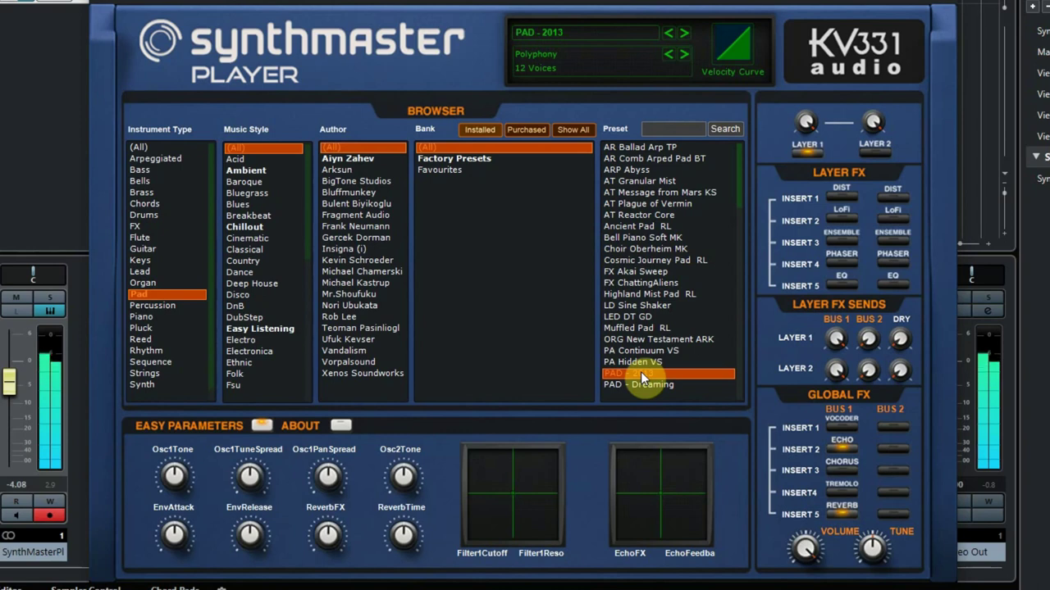
click(684, 34)
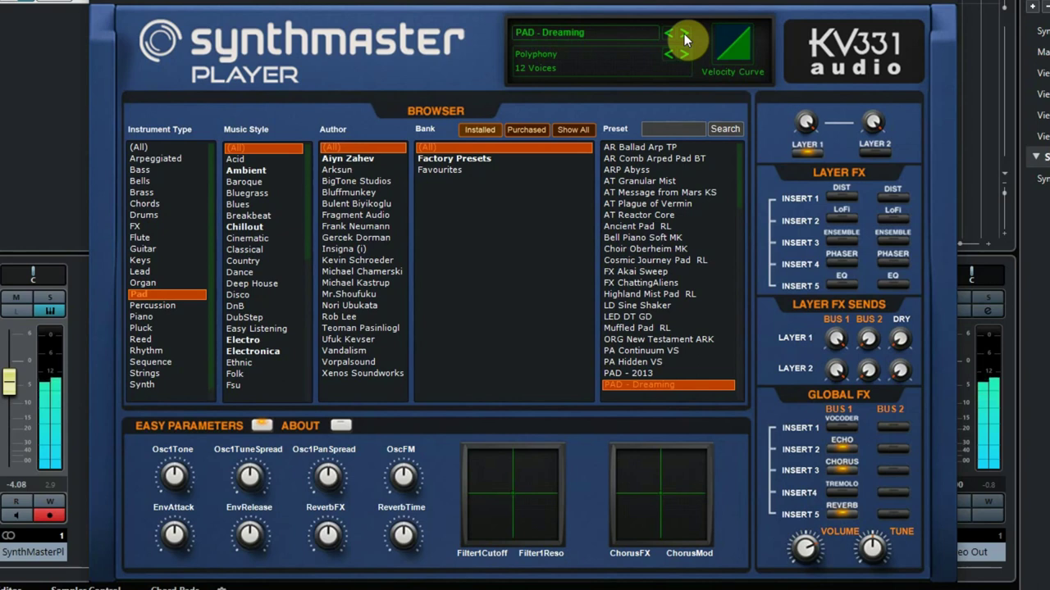
Filter the presets to Vocal and audition BA Bad Voice, FX Kaori-wa-Oiwai, PD CosmicTraveller RL and SY Buddhist Robot.
scroll(143, 386, down, 1)
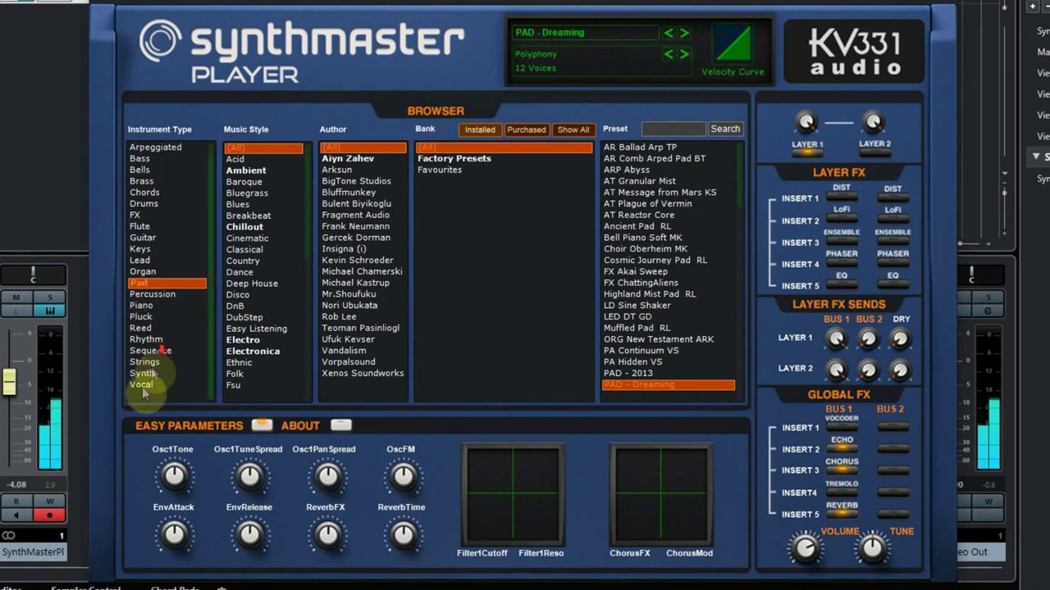
click(141, 385)
click(630, 148)
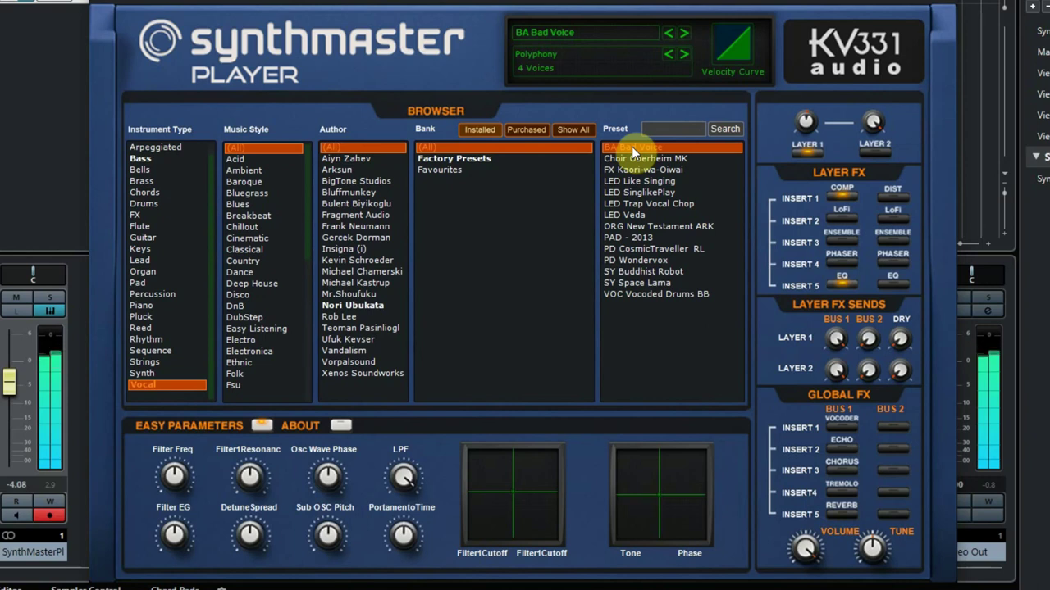
click(668, 171)
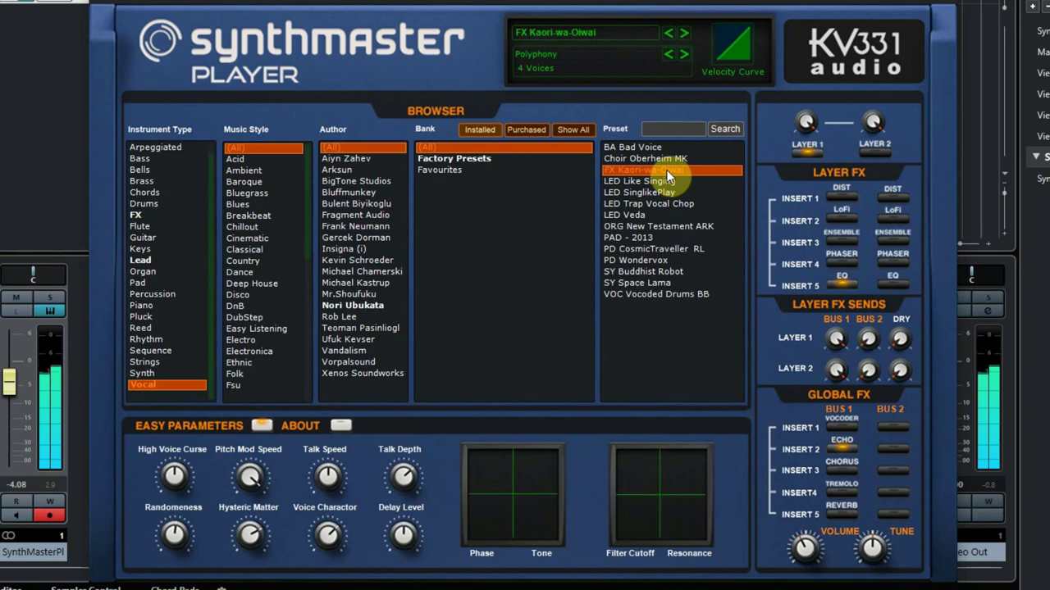
click(622, 249)
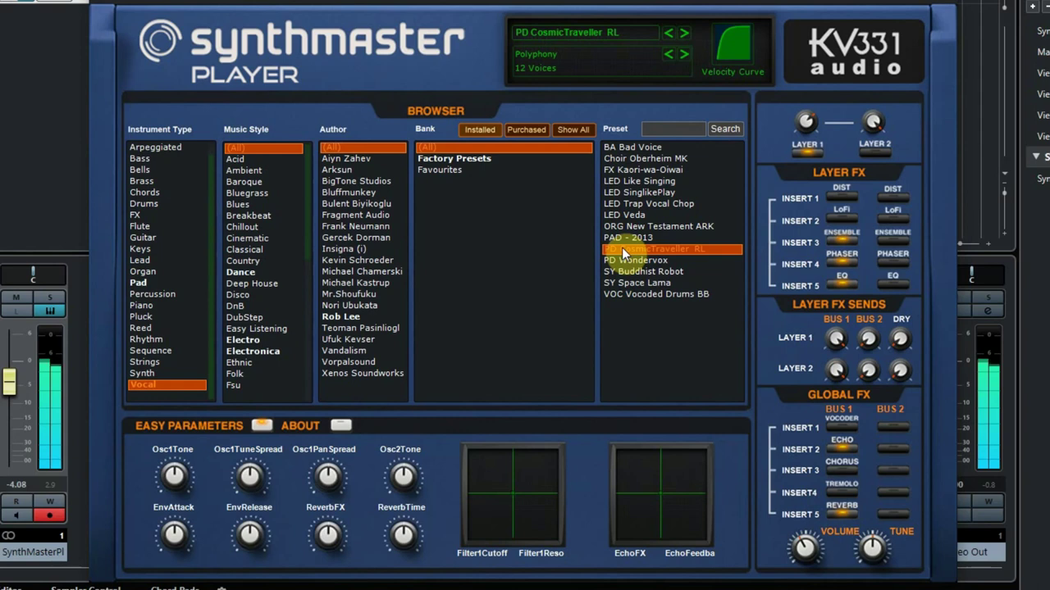
click(636, 274)
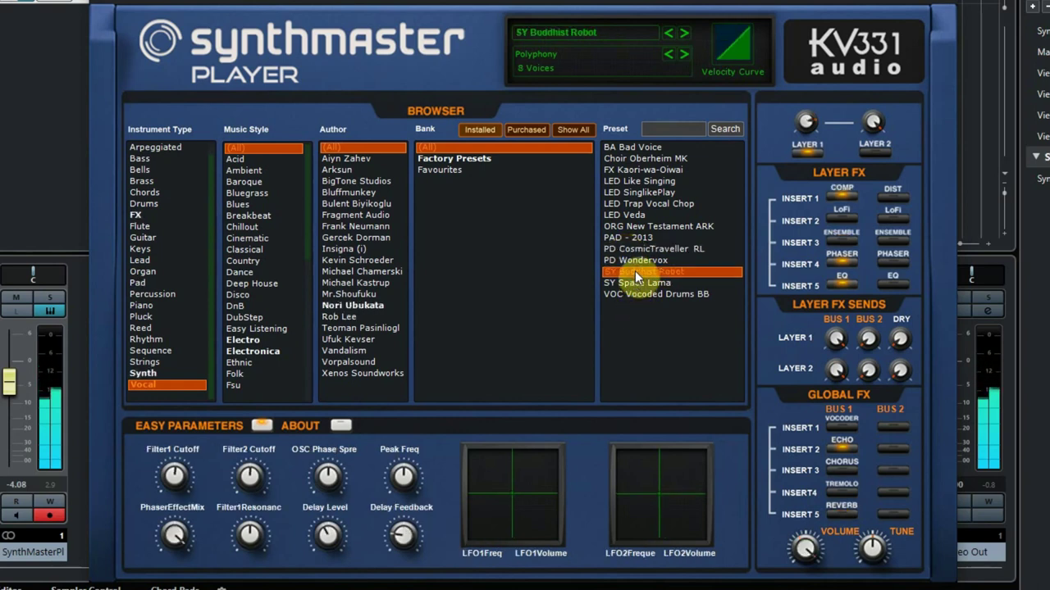